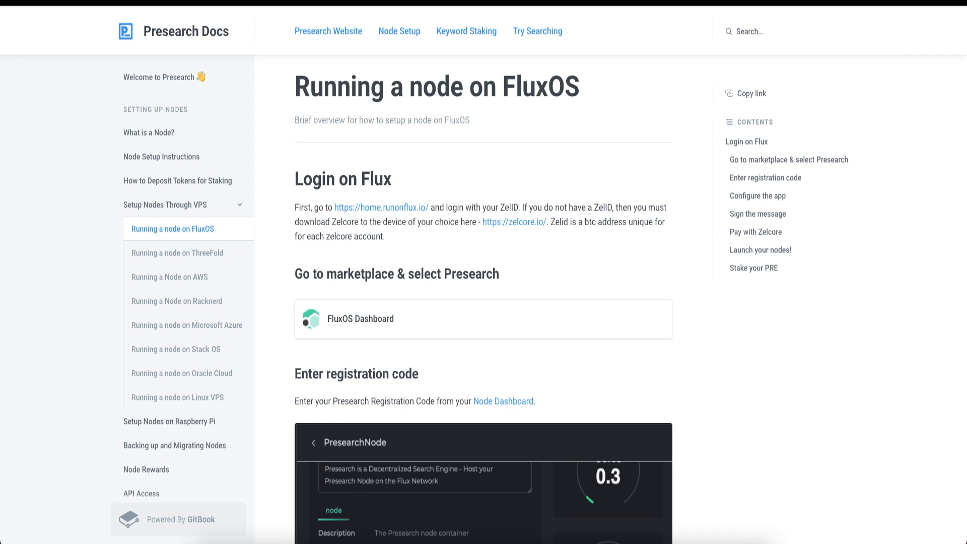
Open the Presearch site and go through the node launch information to the Nodes Dashboard.
{"action": "type", "text": "pres"}
{"action": "key", "text": "Return"}
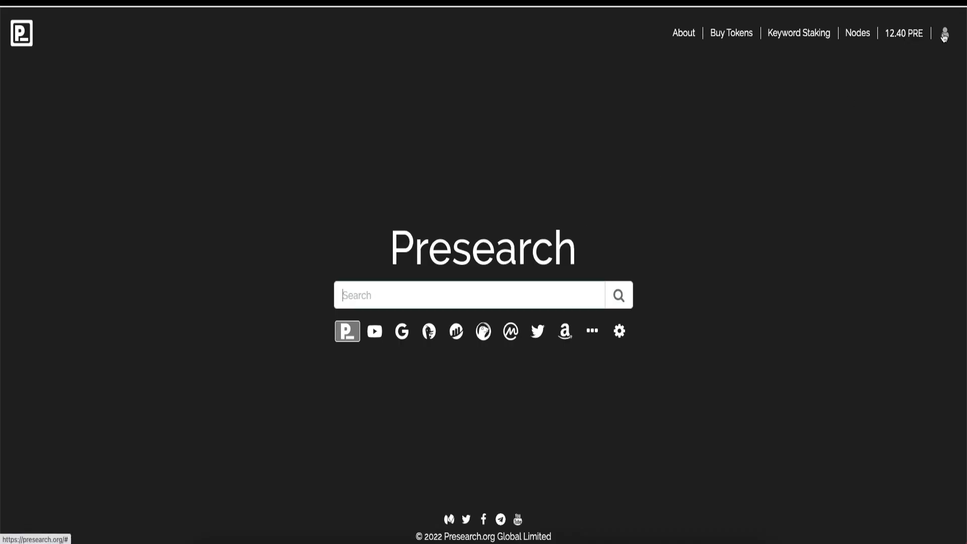
{"action": "left_click", "coordinate": [945, 34]}
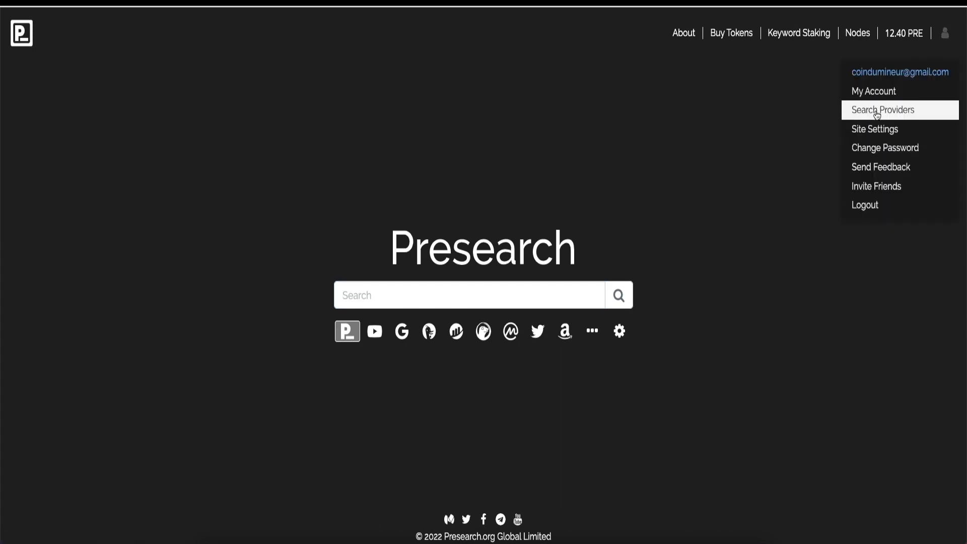
{"action": "left_click", "coordinate": [858, 32]}
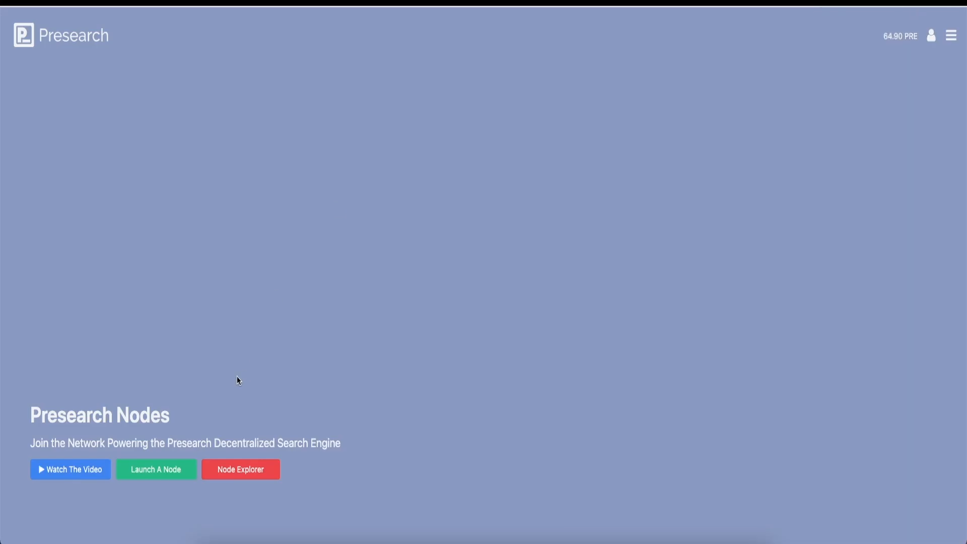
{"action": "left_click", "coordinate": [155, 465]}
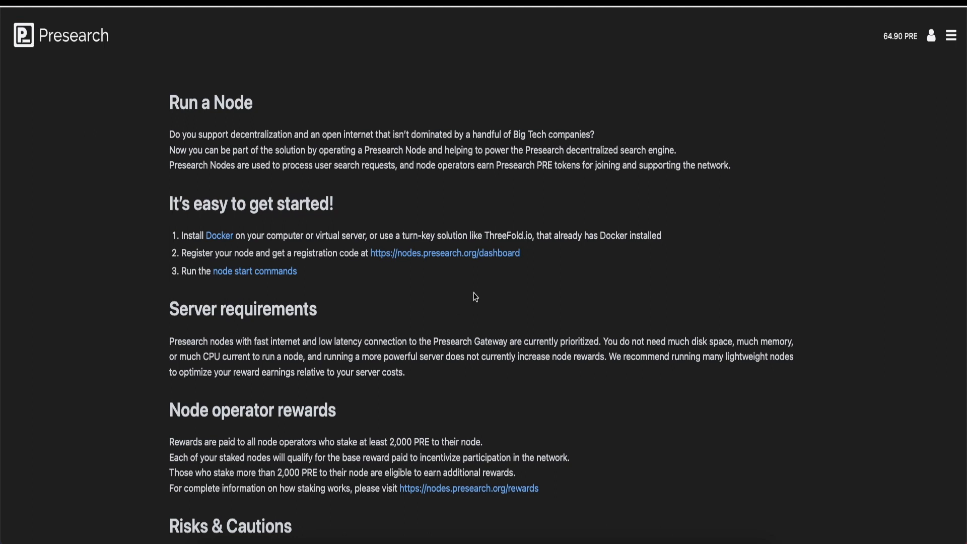
{"action": "left_click", "coordinate": [429, 257]}
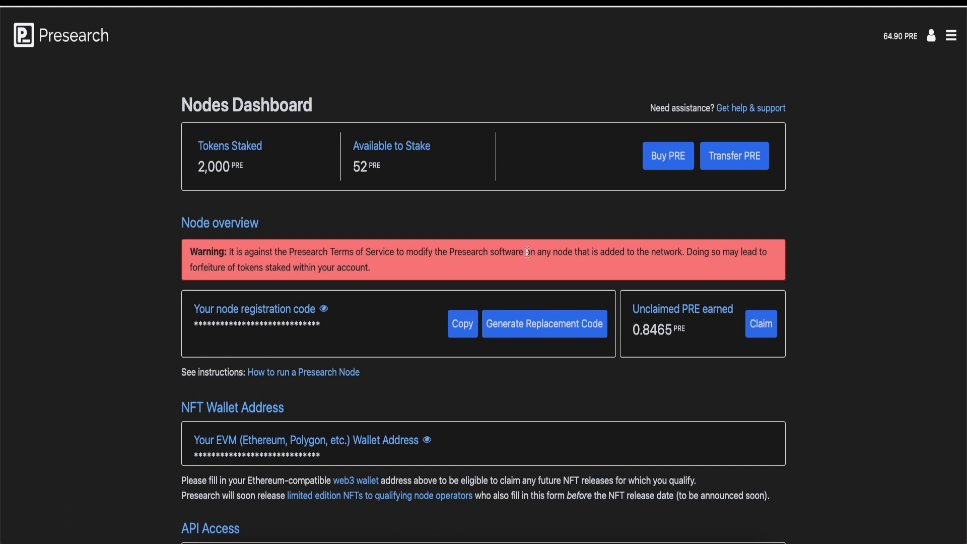
View the blockchain deposit address for transferring PRE tokens and check the Current Nodes list on the Nodes Dashboard.
{"action": "left_click", "coordinate": [763, 161]}
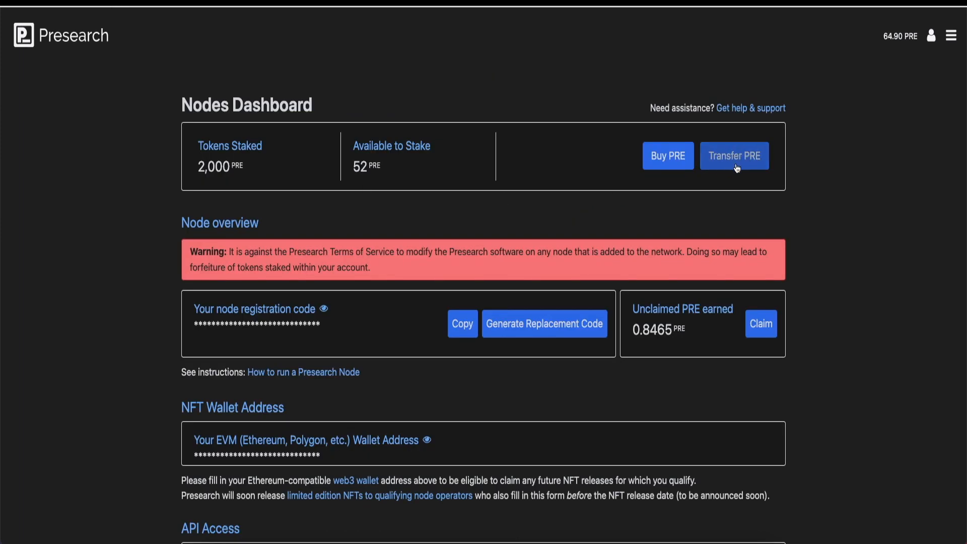
{"action": "left_click", "coordinate": [734, 160]}
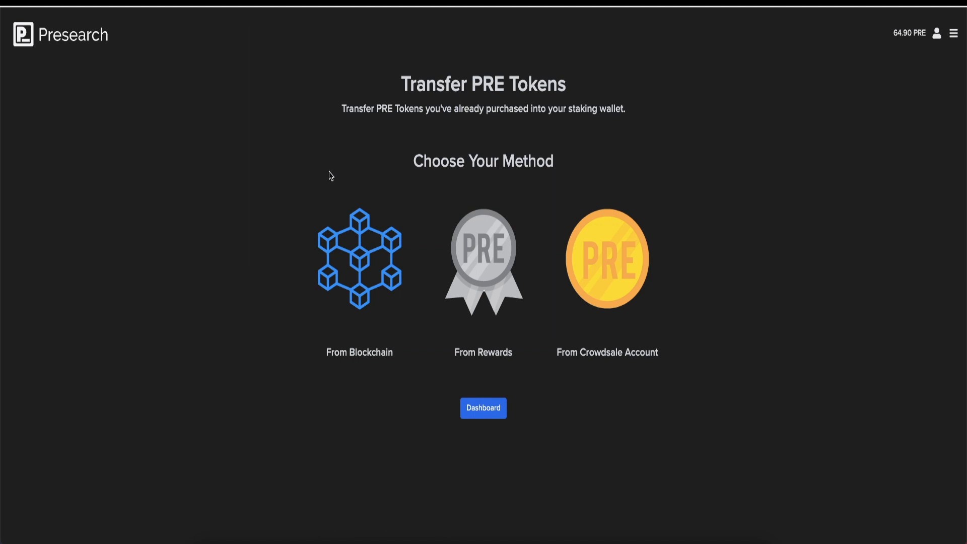
{"action": "left_click", "coordinate": [362, 243]}
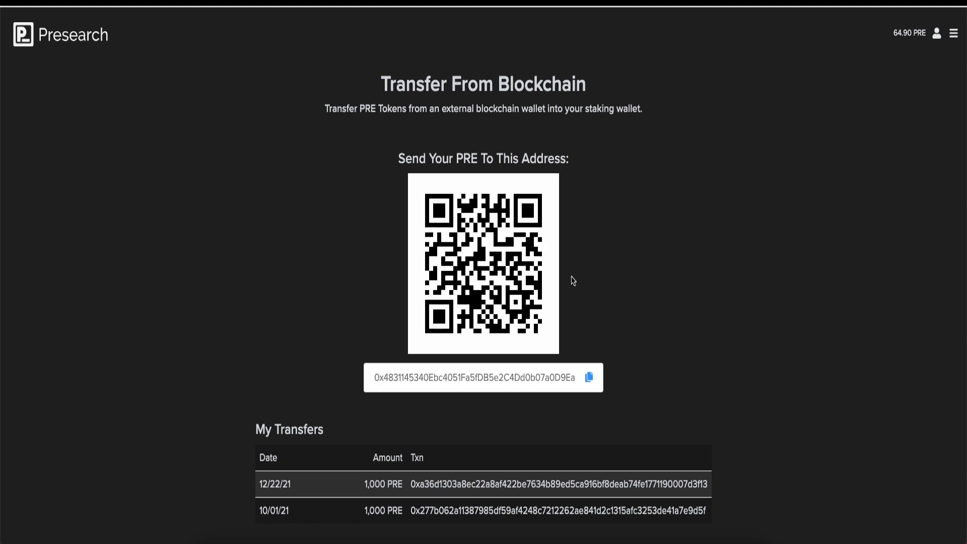
{"action": "scroll", "coordinate": [599, 325], "scroll_direction": "down", "scroll_amount": 1}
{"action": "scroll", "coordinate": [600, 325], "scroll_direction": "up", "scroll_amount": 1}
{"action": "key", "text": "alt+Left"}
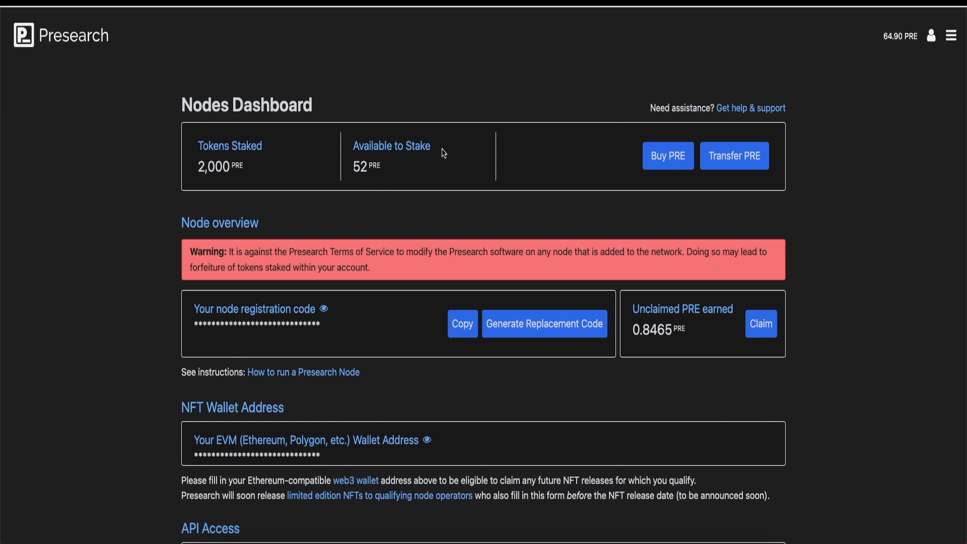
{"action": "scroll", "coordinate": [421, 276], "scroll_direction": "down", "scroll_amount": 6}
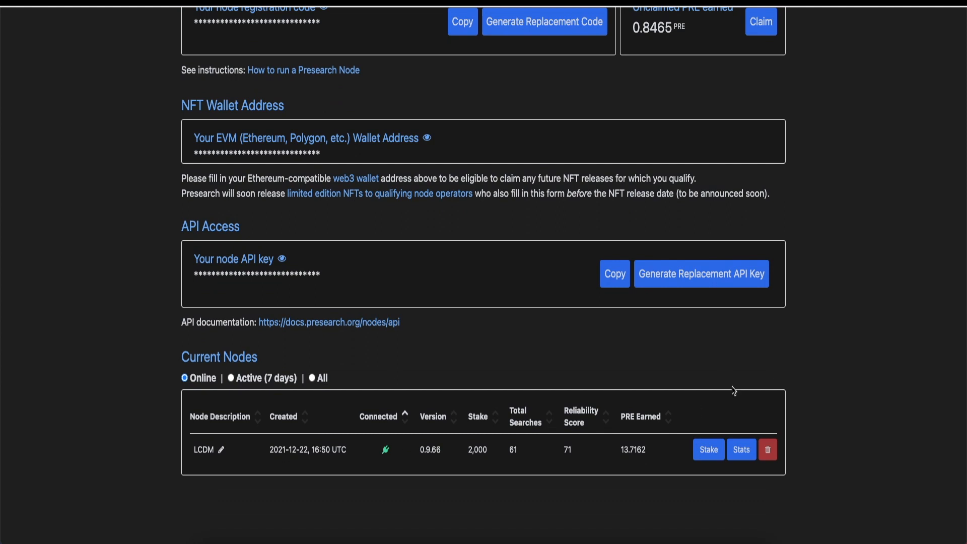
{"action": "scroll", "coordinate": [434, 253], "scroll_direction": "up", "scroll_amount": 6}
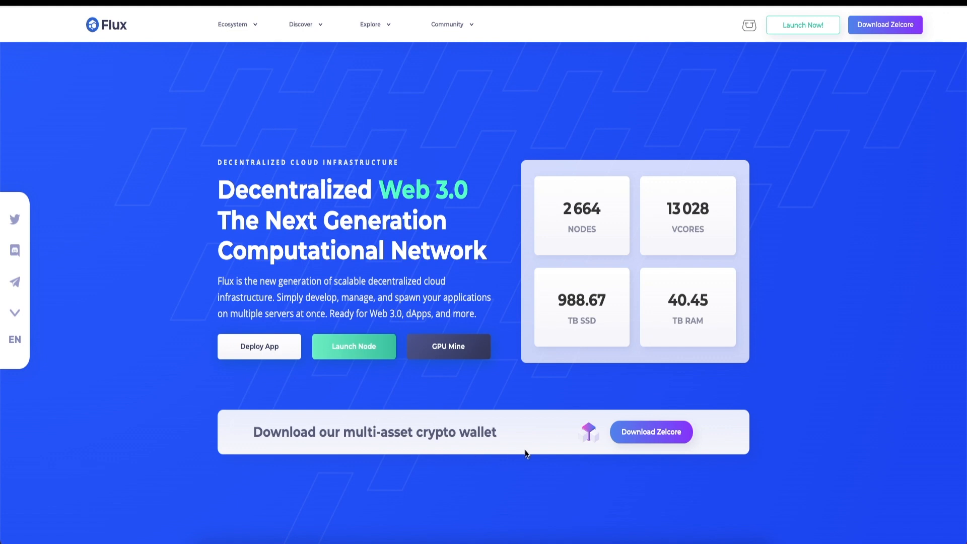
Open the Zelcore wallet site from the Flux homepage and examine its features and download options for mobile and desktop platforms.
{"action": "left_click", "coordinate": [643, 429]}
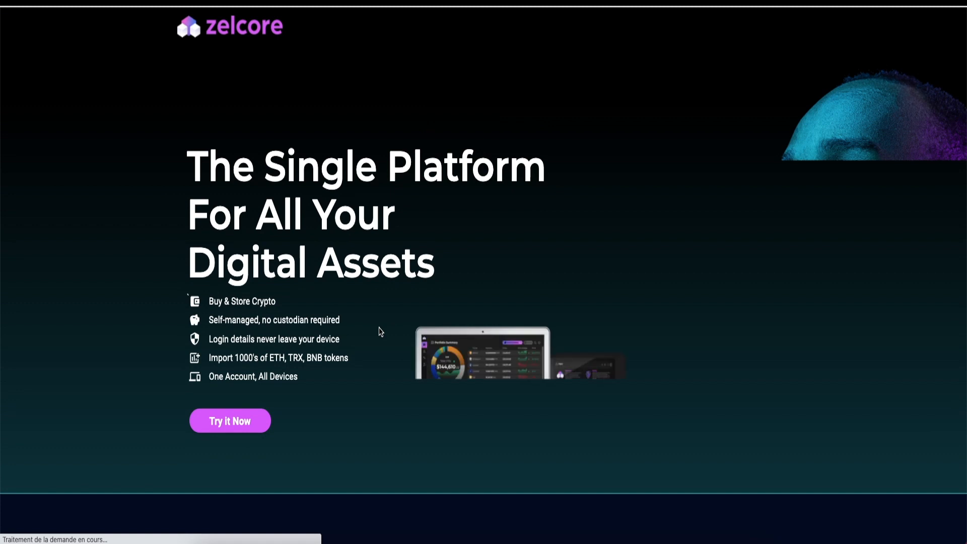
{"action": "scroll", "coordinate": [380, 332], "scroll_direction": "down", "scroll_amount": 3}
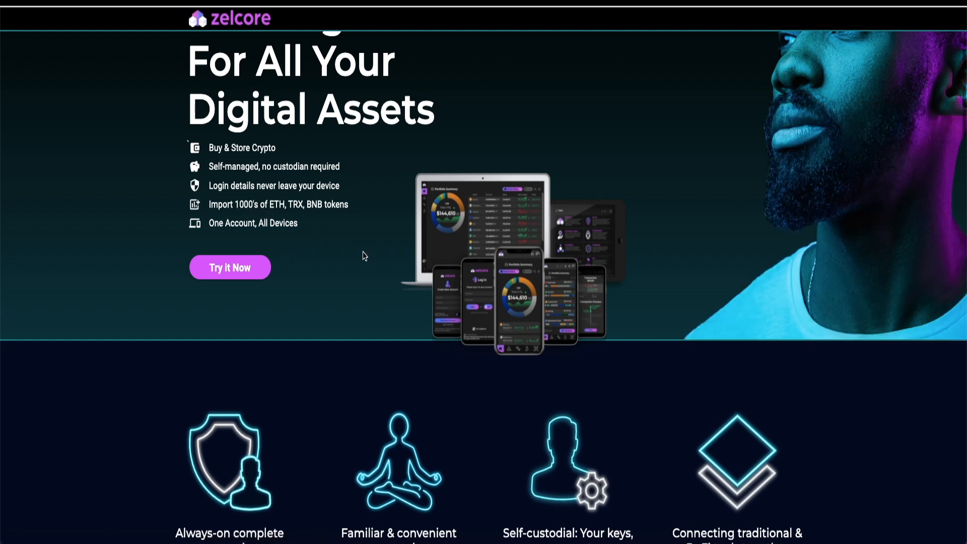
{"action": "scroll", "coordinate": [373, 267], "scroll_direction": "down", "scroll_amount": 3}
{"action": "scroll", "coordinate": [383, 285], "scroll_direction": "down", "scroll_amount": 10}
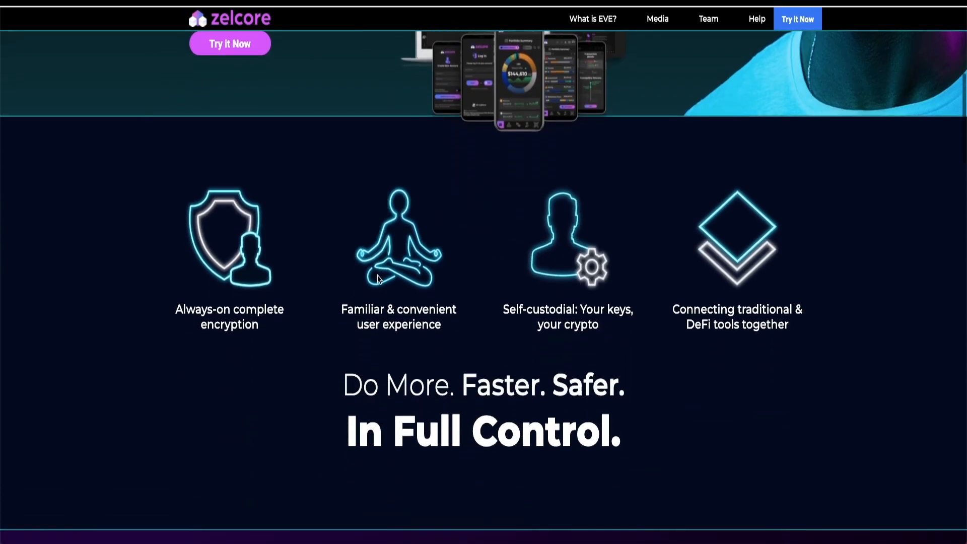
{"action": "scroll", "coordinate": [379, 278], "scroll_direction": "down", "scroll_amount": 10}
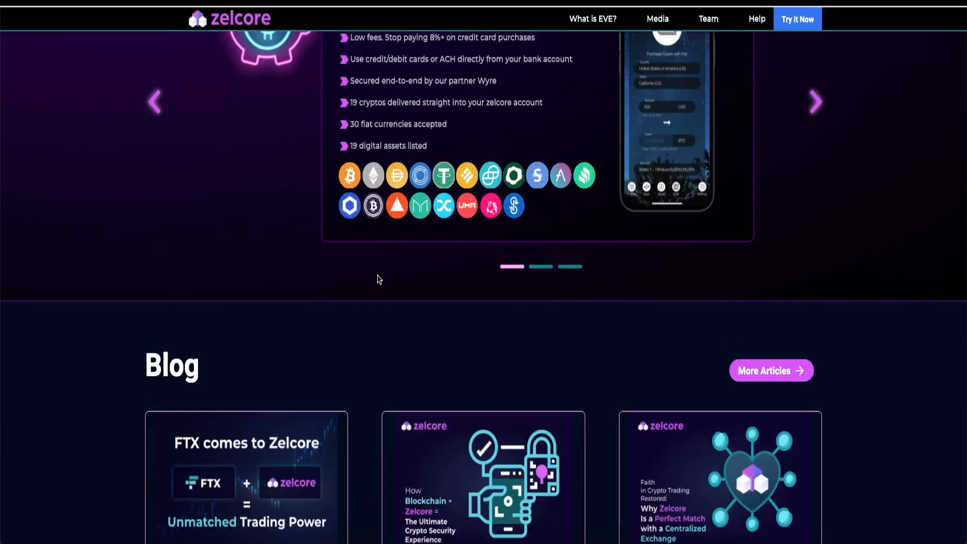
{"action": "scroll", "coordinate": [379, 279], "scroll_direction": "down", "scroll_amount": 10}
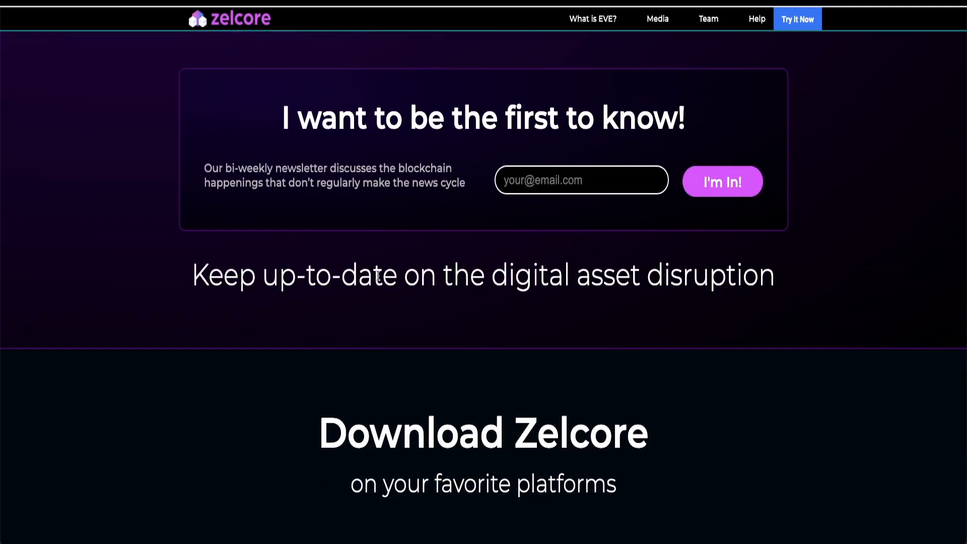
{"action": "scroll", "coordinate": [378, 277], "scroll_direction": "down", "scroll_amount": 6}
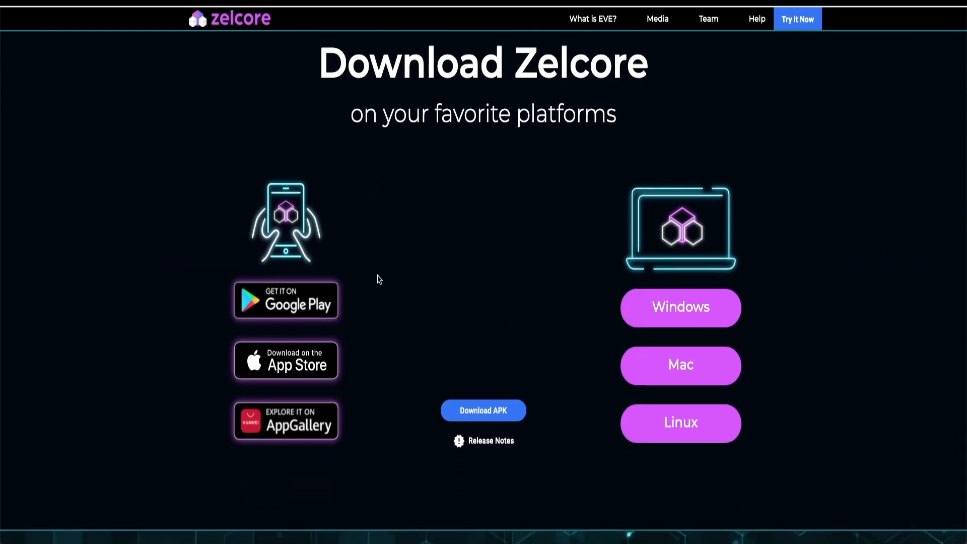
{"action": "scroll", "coordinate": [379, 279], "scroll_direction": "up", "scroll_amount": 16}
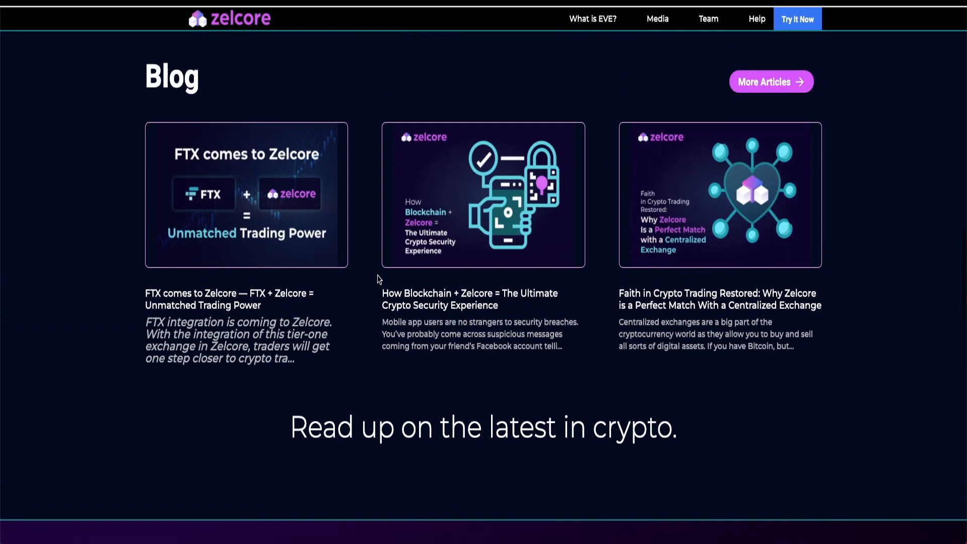
{"action": "scroll", "coordinate": [379, 278], "scroll_direction": "up", "scroll_amount": 15}
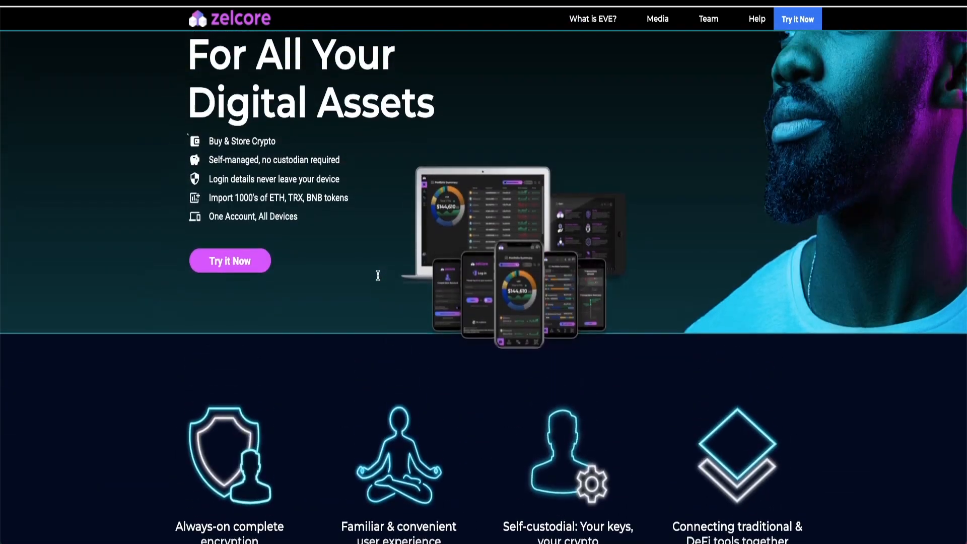
{"action": "scroll", "coordinate": [379, 277], "scroll_direction": "up", "scroll_amount": 3}
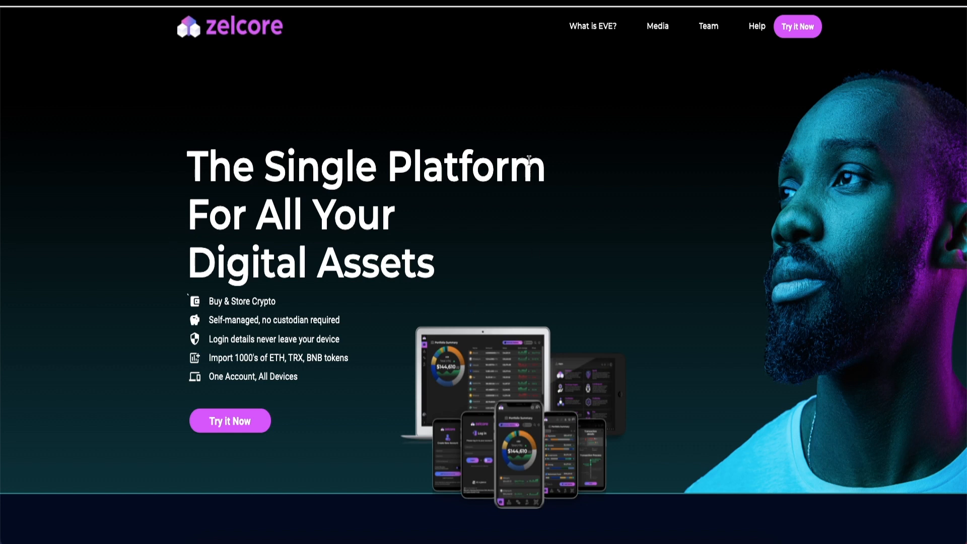
Switch to the ZelCore app, log in with the account username, password and d2FA PIN, and dismiss the incoming transaction notification.
{"action": "left_click", "coordinate": [706, 540]}
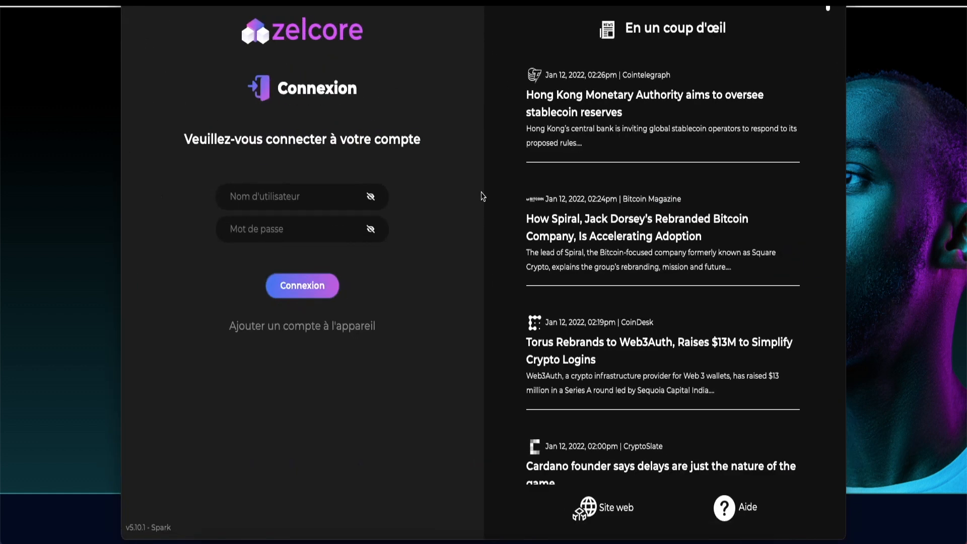
{"action": "left_click", "coordinate": [263, 201]}
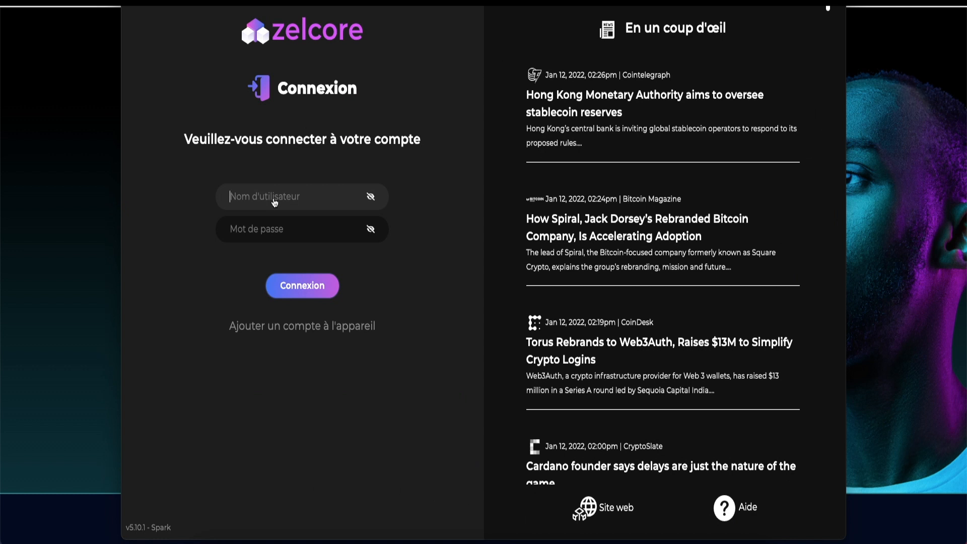
{"action": "type", "text": "************"}
{"action": "key", "text": "Tab"}
{"action": "type", "text": "******"}
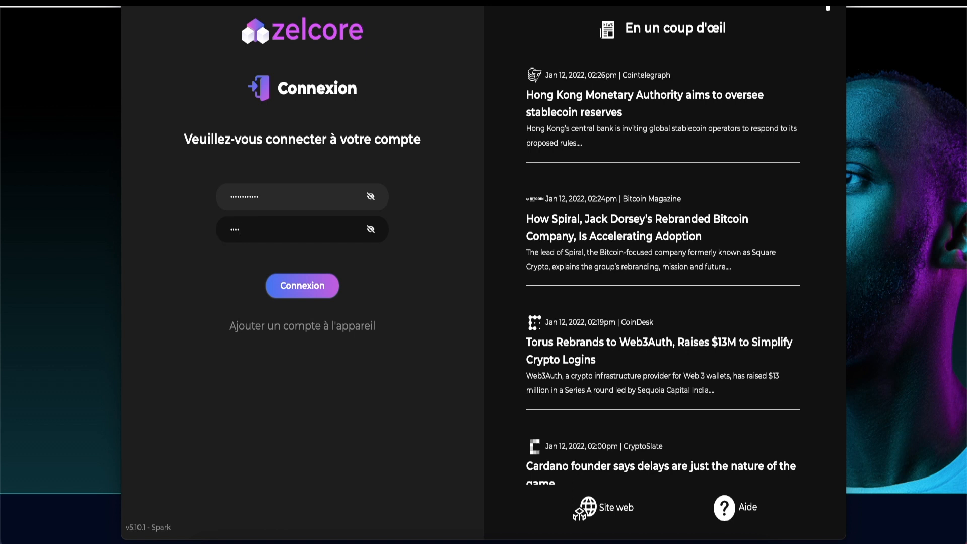
{"action": "type", "text": "*******"}
{"action": "key", "text": "Return"}
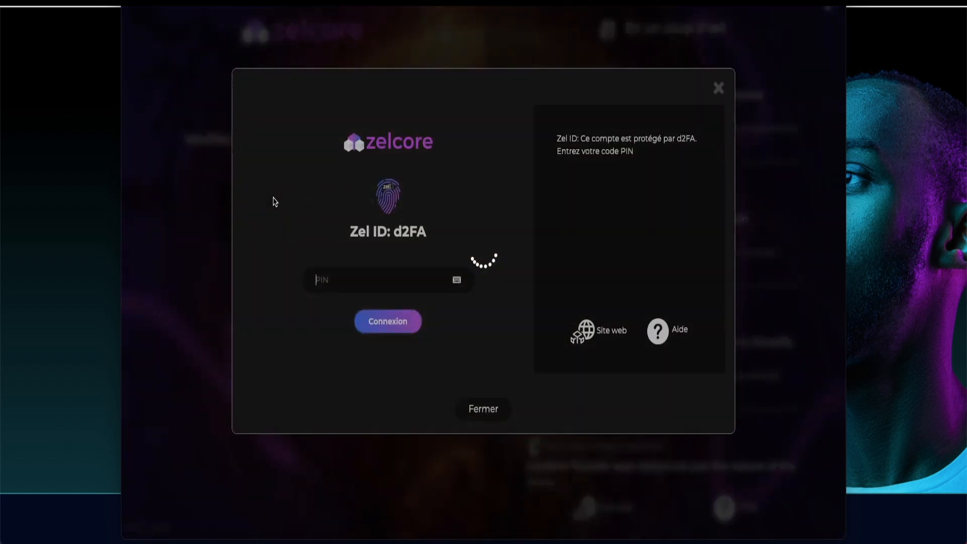
{"action": "type", "text": "••••"}
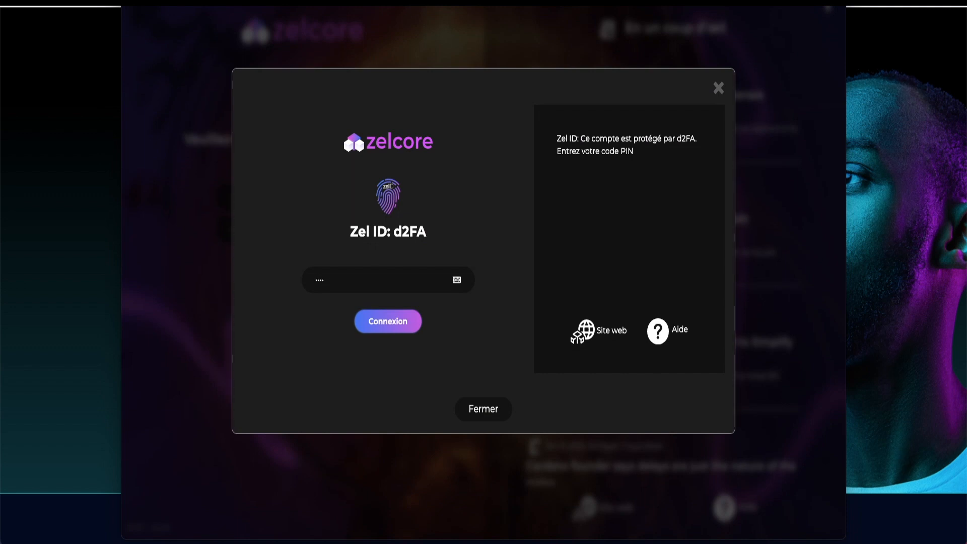
{"action": "key", "text": "Return"}
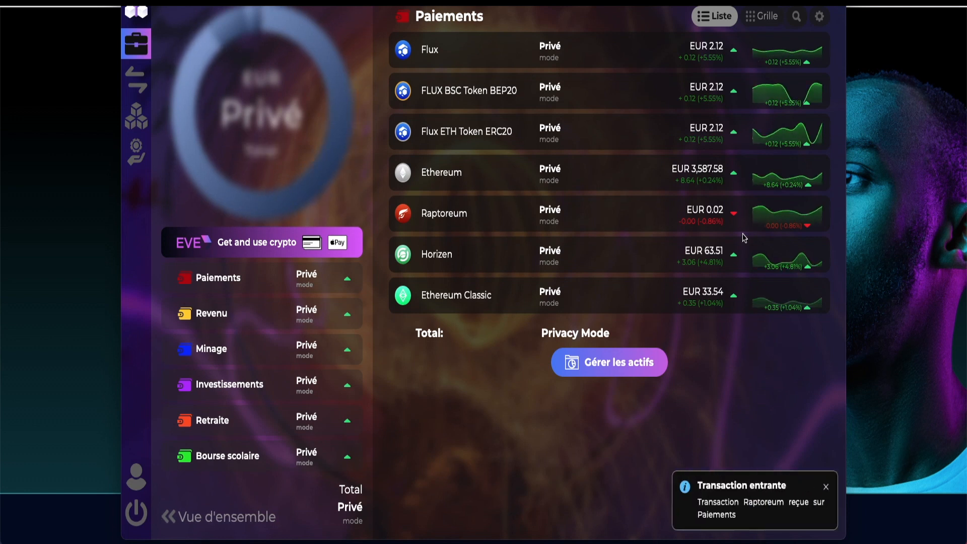
{"action": "left_click", "coordinate": [826, 488]}
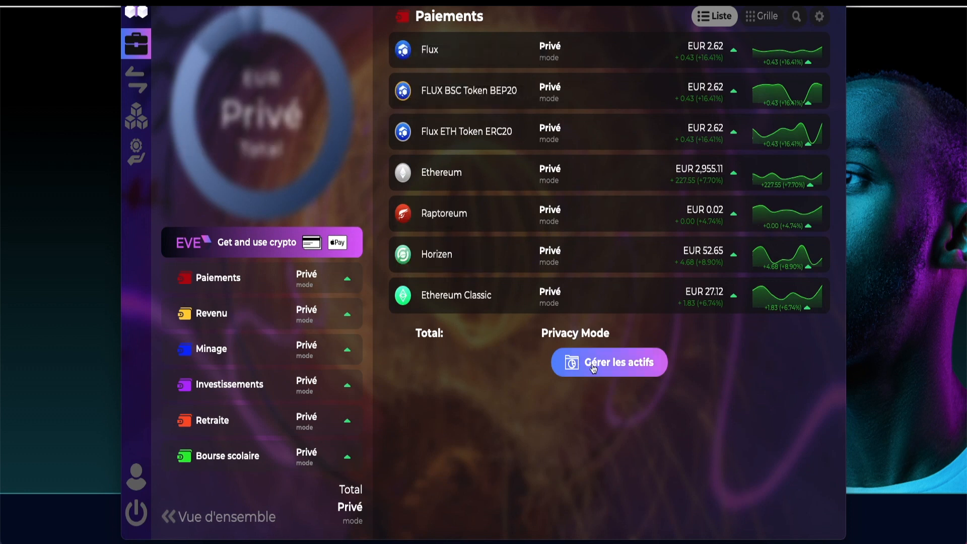
Add the Presearch (PRE) Ethereum token to the Paiements wallet's assets and show the zero-balance assets.
{"action": "left_click", "coordinate": [613, 349]}
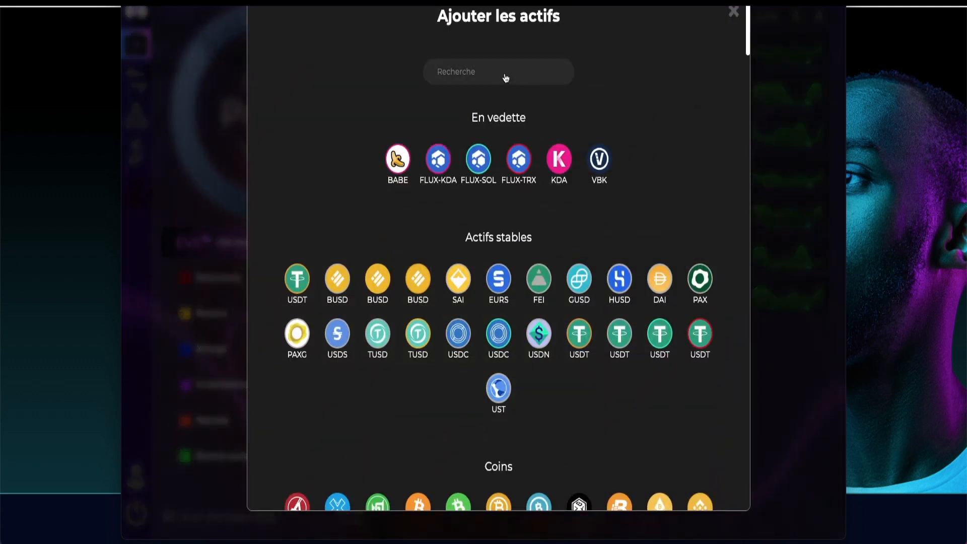
{"action": "left_click", "coordinate": [506, 77]}
{"action": "type", "text": "pre"}
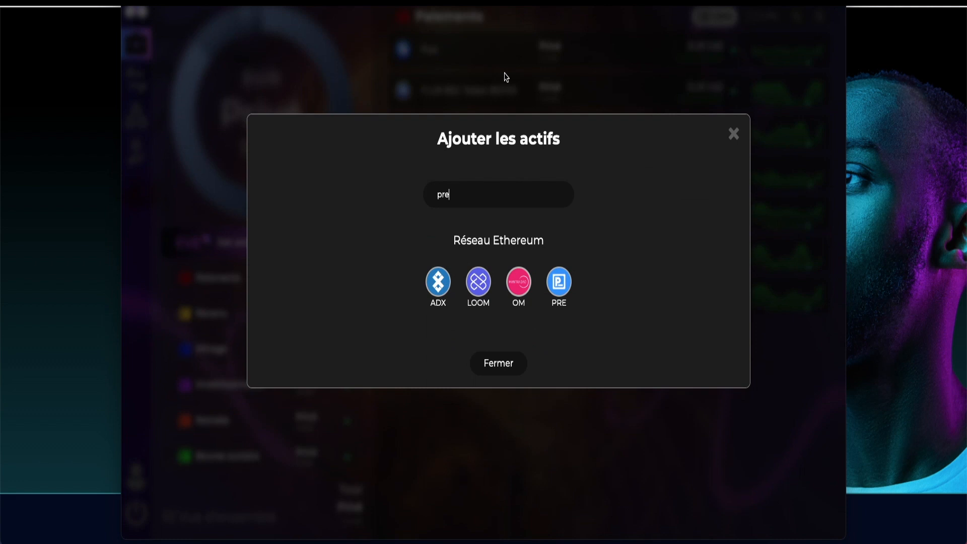
{"action": "left_click", "coordinate": [559, 291]}
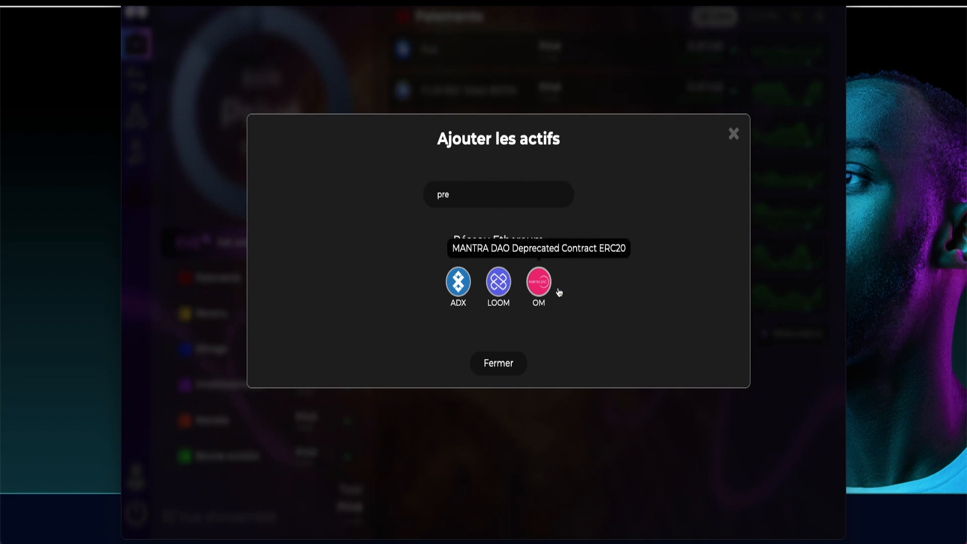
{"action": "left_click", "coordinate": [519, 362]}
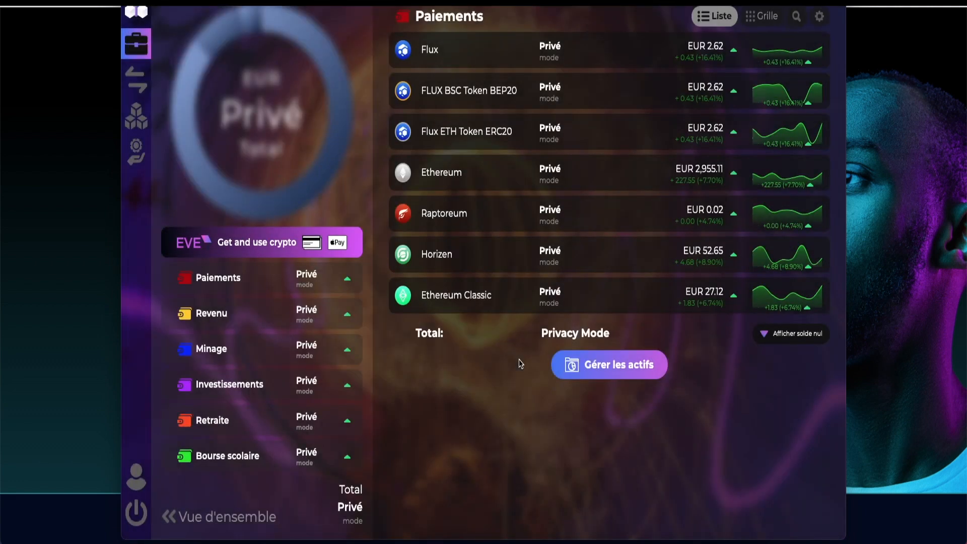
{"action": "left_click", "coordinate": [785, 335]}
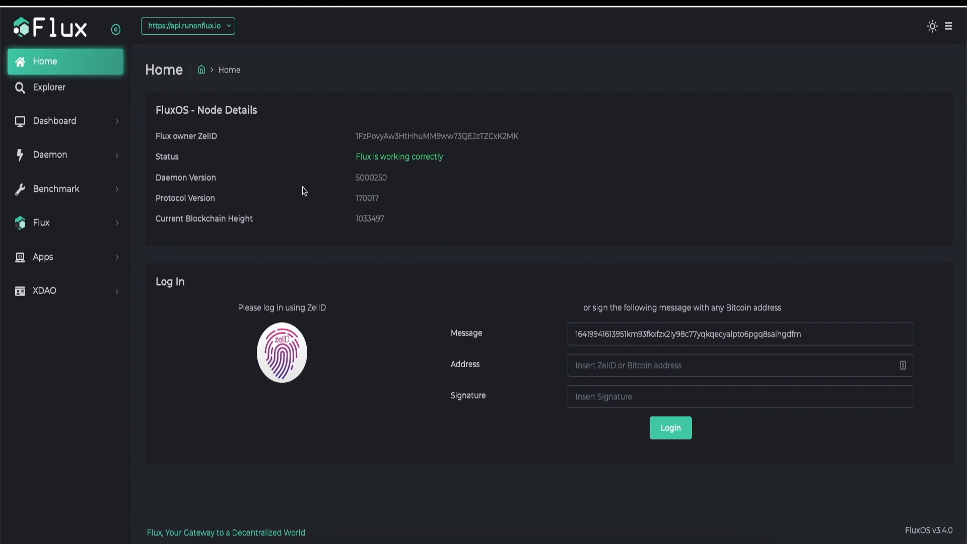
Try to log in to Flux with ZelID, allowing the site to open ZelCore and signing the login message with the d2FA PIN.
{"action": "left_click", "coordinate": [705, 543]}
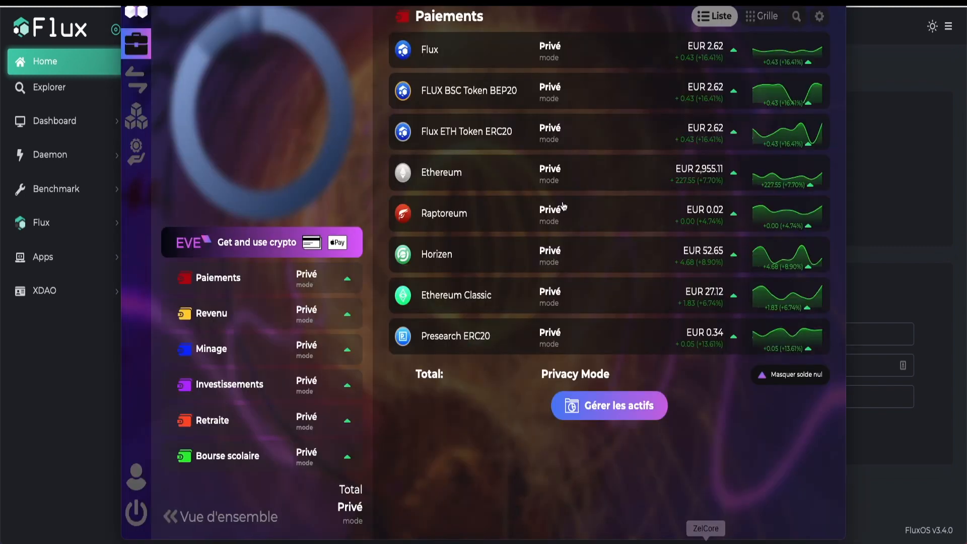
{"action": "left_click", "coordinate": [53, 403]}
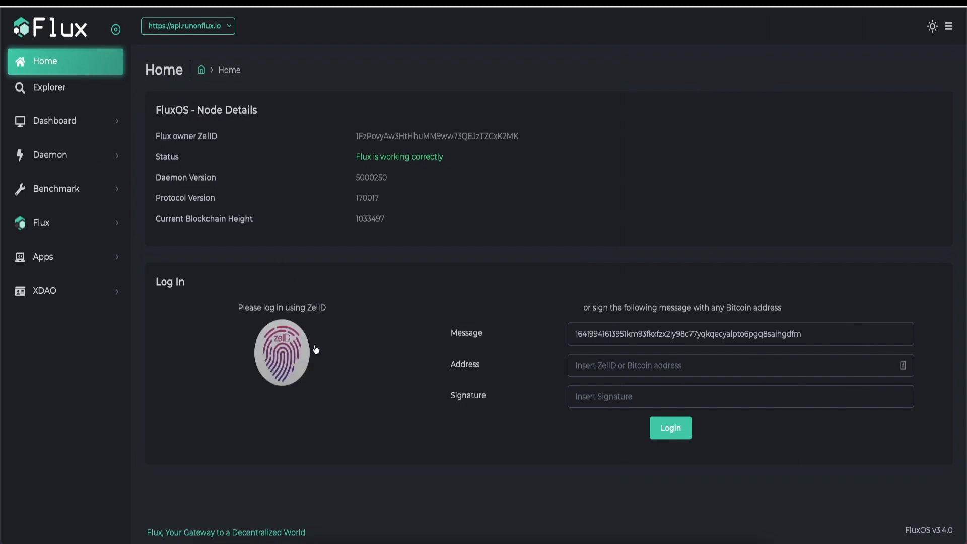
{"action": "left_click", "coordinate": [285, 350]}
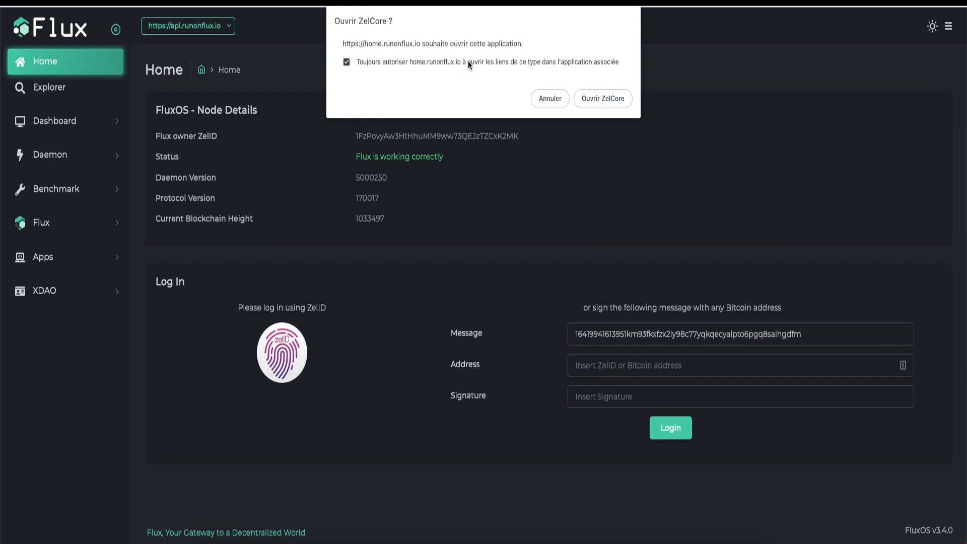
{"action": "left_click", "coordinate": [602, 98]}
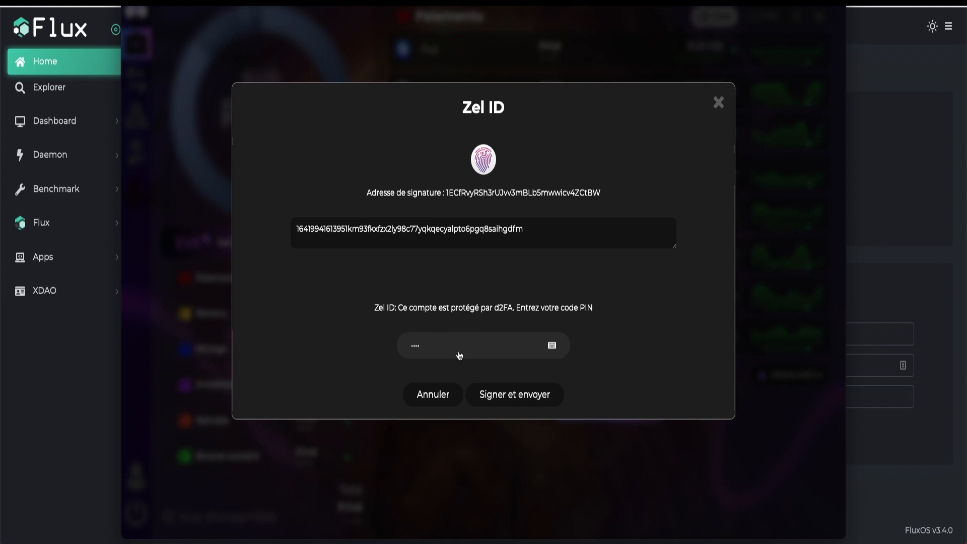
{"action": "left_click", "coordinate": [511, 396]}
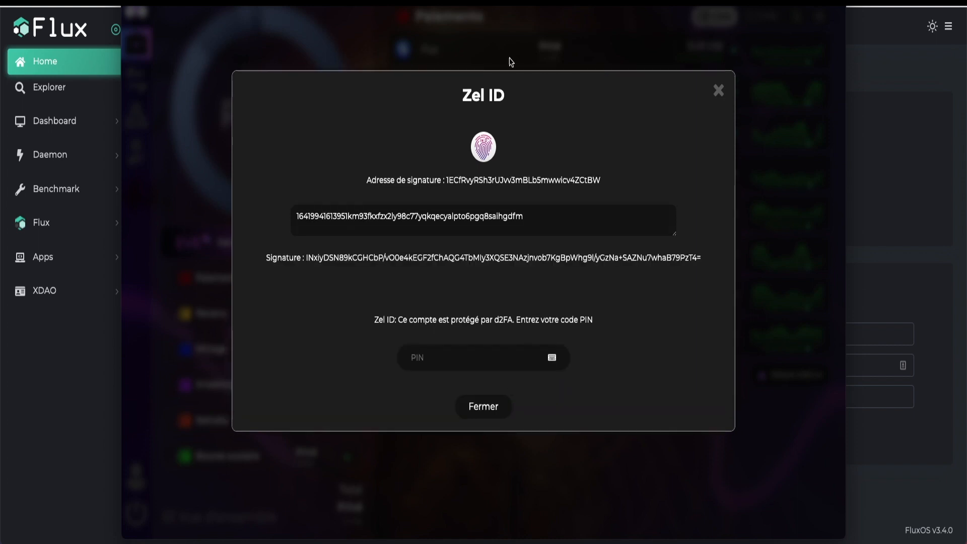
{"action": "left_click", "coordinate": [476, 404]}
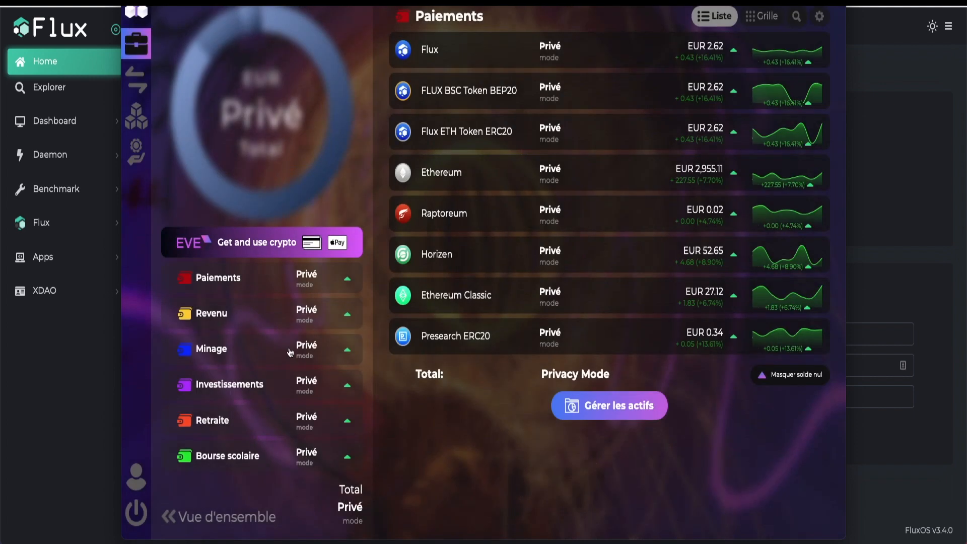
{"action": "left_click", "coordinate": [60, 401]}
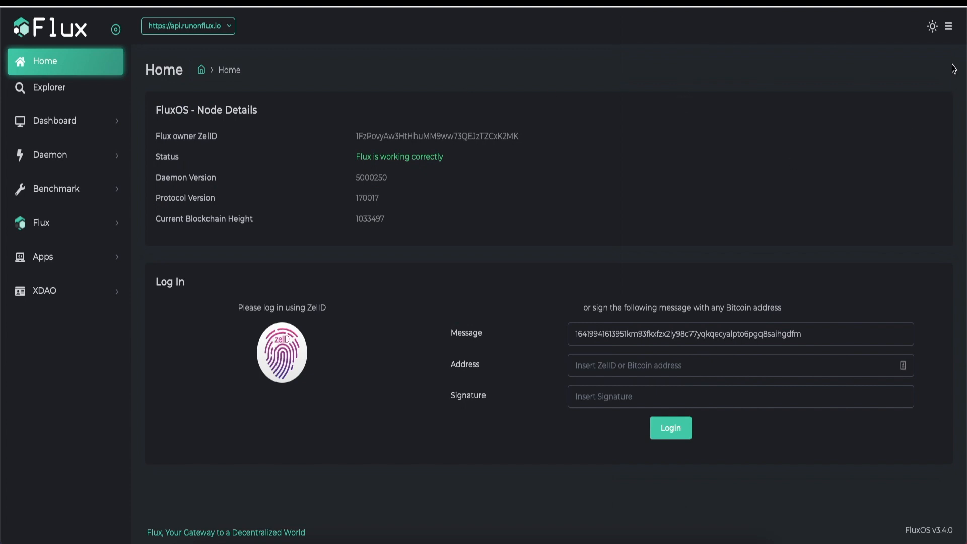
Switch the Flux navigation to its expanded layout and reload the Home page to get a fresh login message.
{"action": "left_click", "coordinate": [949, 31]}
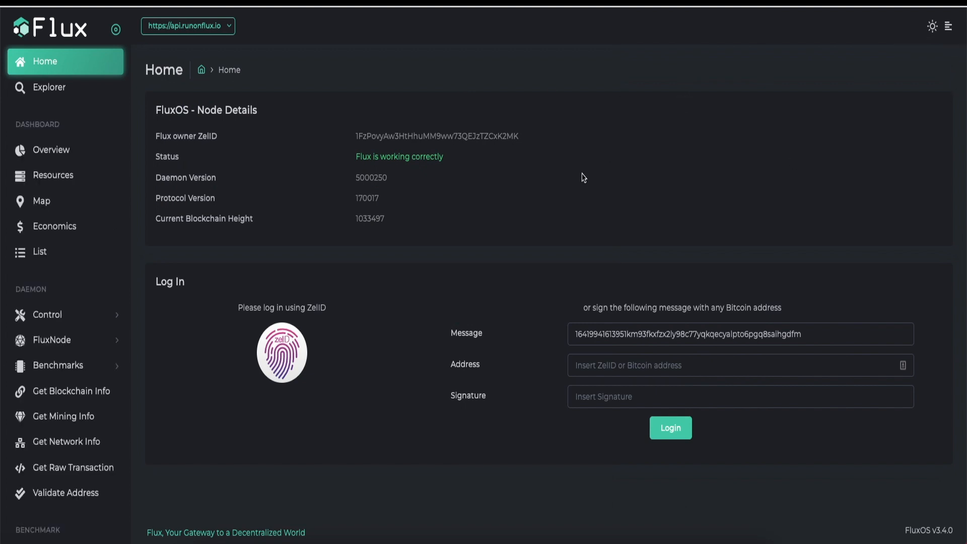
{"action": "left_click", "coordinate": [45, 76]}
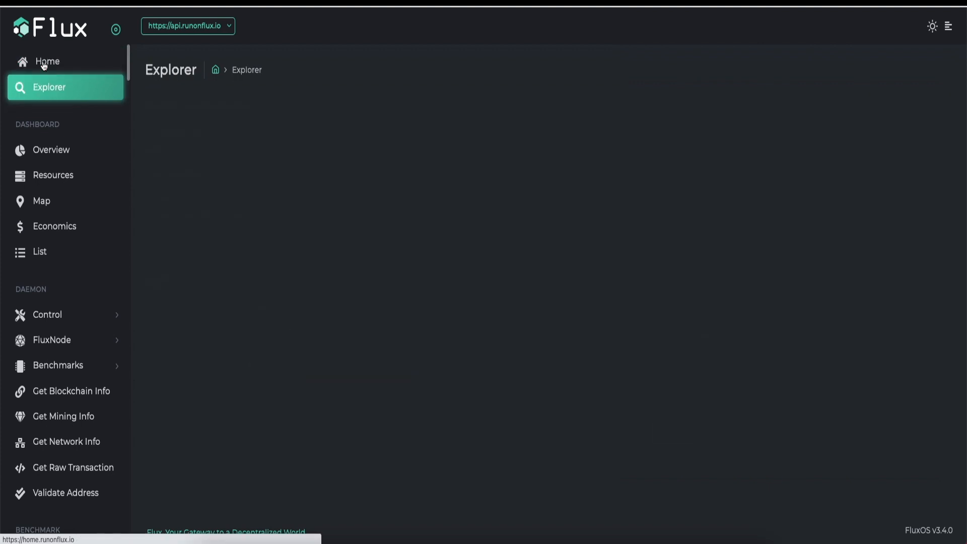
{"action": "left_click", "coordinate": [44, 66]}
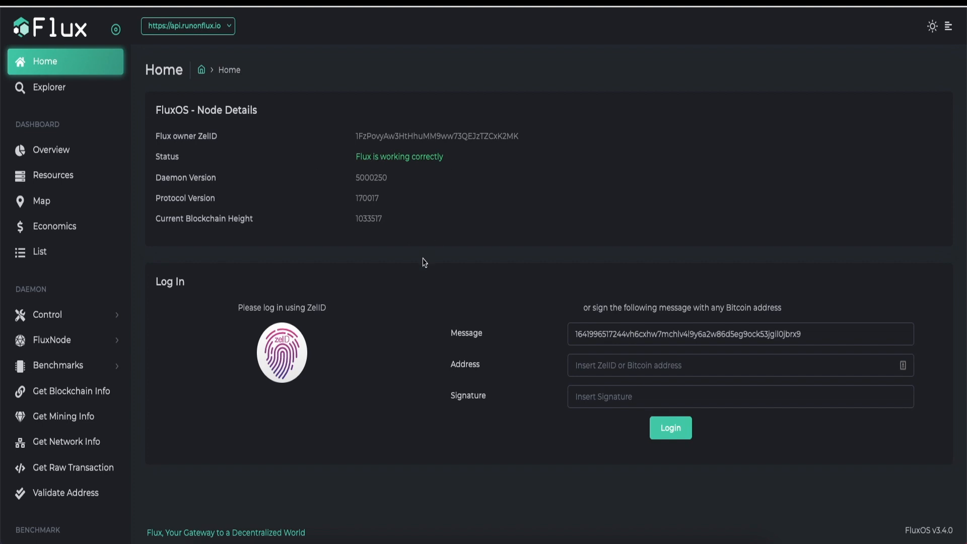
Log in to Flux with ZelID by entering the d2FA PIN in ZelCore, signing and sending the message, and closing the signature dialog.
{"action": "left_click", "coordinate": [285, 351]}
{"action": "left_click", "coordinate": [476, 349]}
{"action": "type", "text": "***"}
{"action": "left_click", "coordinate": [510, 400]}
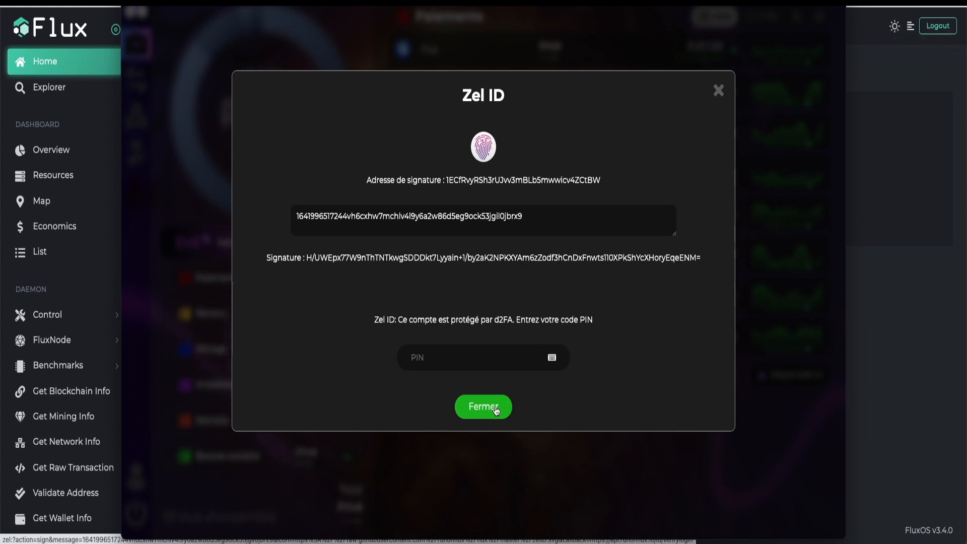
{"action": "left_click", "coordinate": [497, 411]}
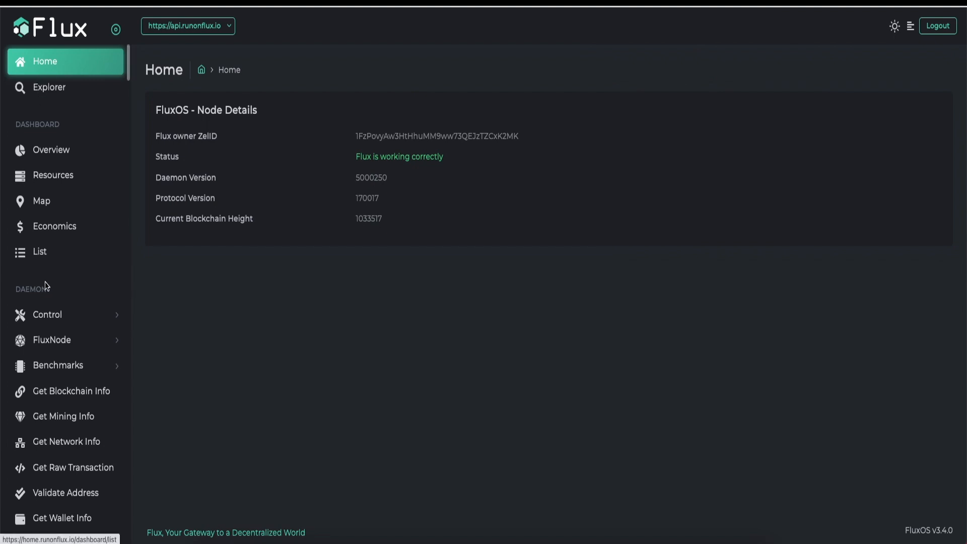
Open the dashboard's Resources page and look through the navigation sections from Dashboard and Daemon down to Apps.
{"action": "scroll", "coordinate": [51, 290], "scroll_direction": "down", "scroll_amount": 2}
{"action": "scroll", "coordinate": [56, 290], "scroll_direction": "up", "scroll_amount": 2}
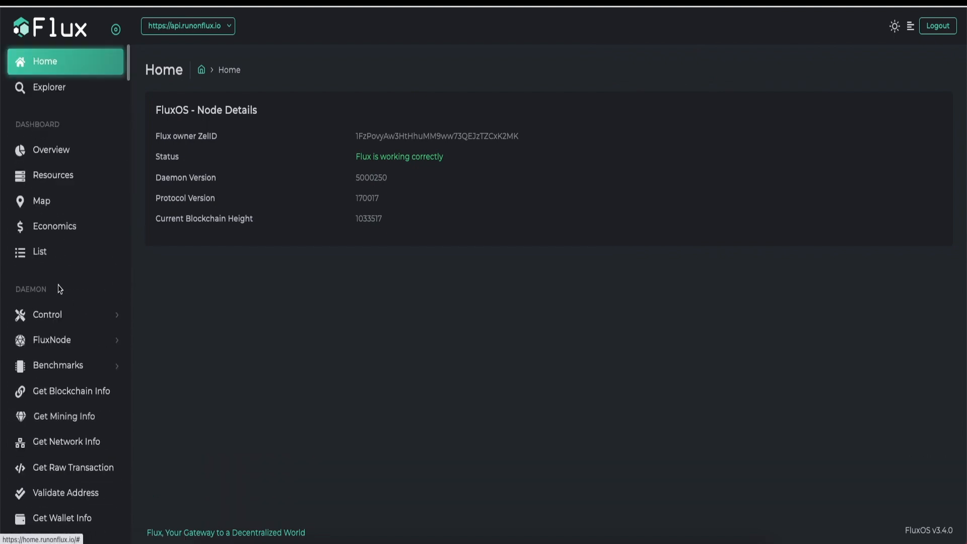
{"action": "left_click", "coordinate": [62, 177]}
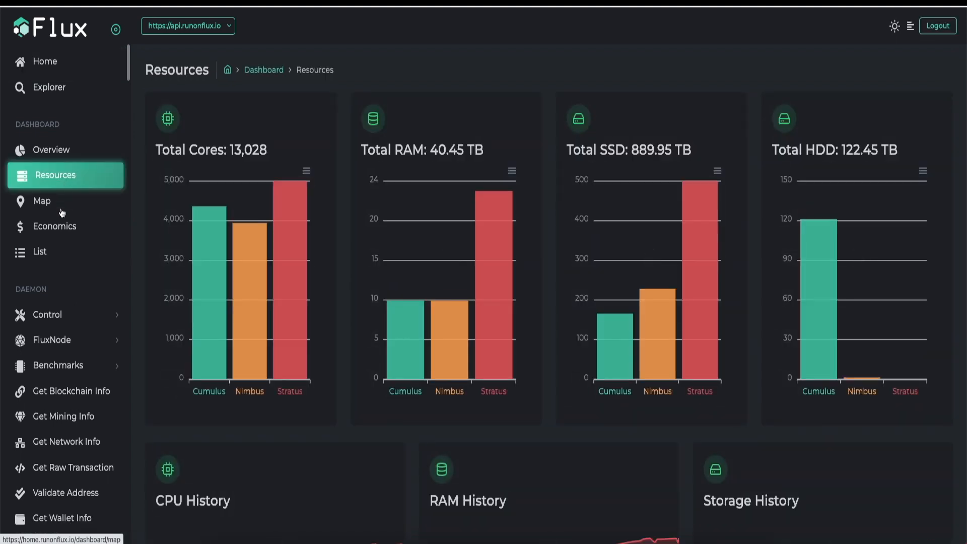
{"action": "scroll", "coordinate": [66, 316], "scroll_direction": "down", "scroll_amount": 2}
{"action": "scroll", "coordinate": [67, 317], "scroll_direction": "down", "scroll_amount": 1}
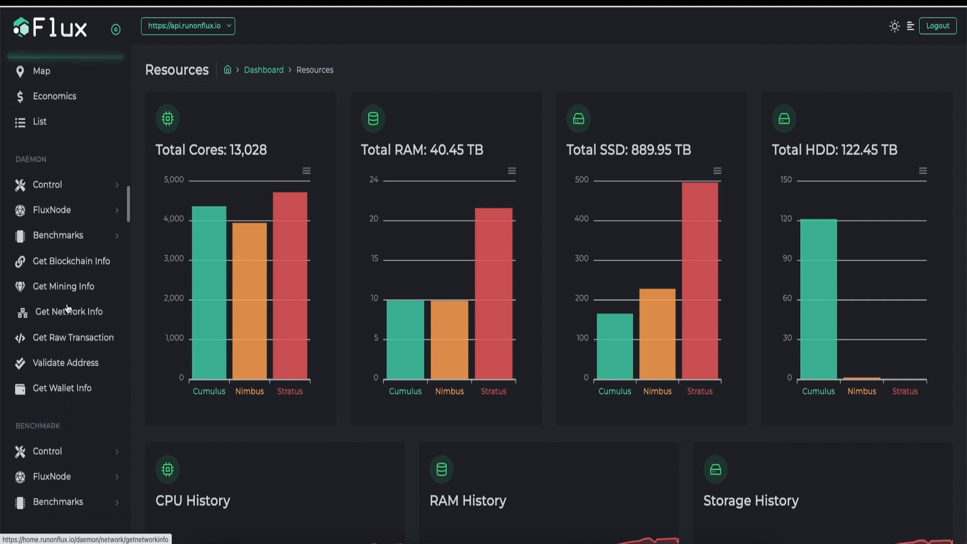
{"action": "scroll", "coordinate": [96, 393], "scroll_direction": "down", "scroll_amount": 1}
{"action": "scroll", "coordinate": [96, 393], "scroll_direction": "down", "scroll_amount": 6}
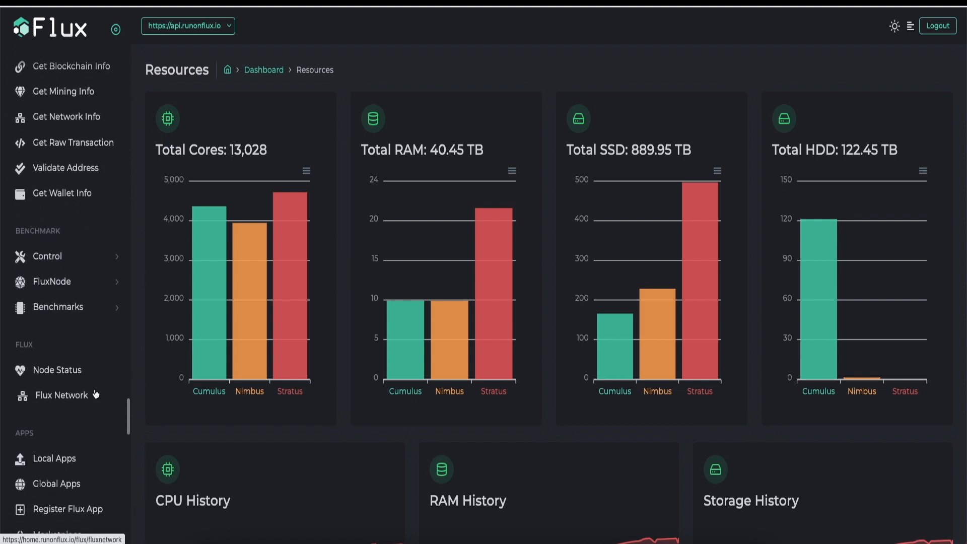
{"action": "scroll", "coordinate": [96, 394], "scroll_direction": "up", "scroll_amount": 7}
{"action": "scroll", "coordinate": [95, 394], "scroll_direction": "up", "scroll_amount": 2}
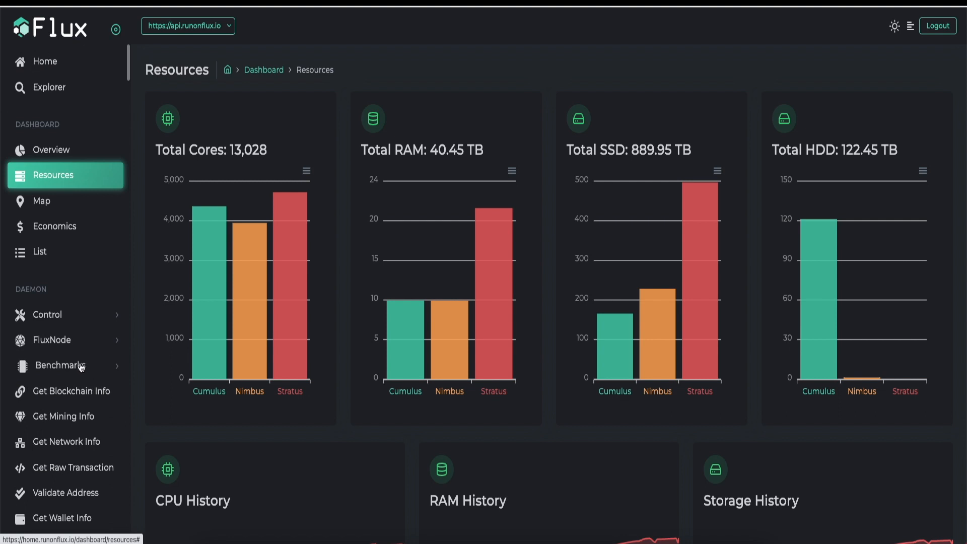
{"action": "scroll", "coordinate": [80, 367], "scroll_direction": "down", "scroll_amount": 5}
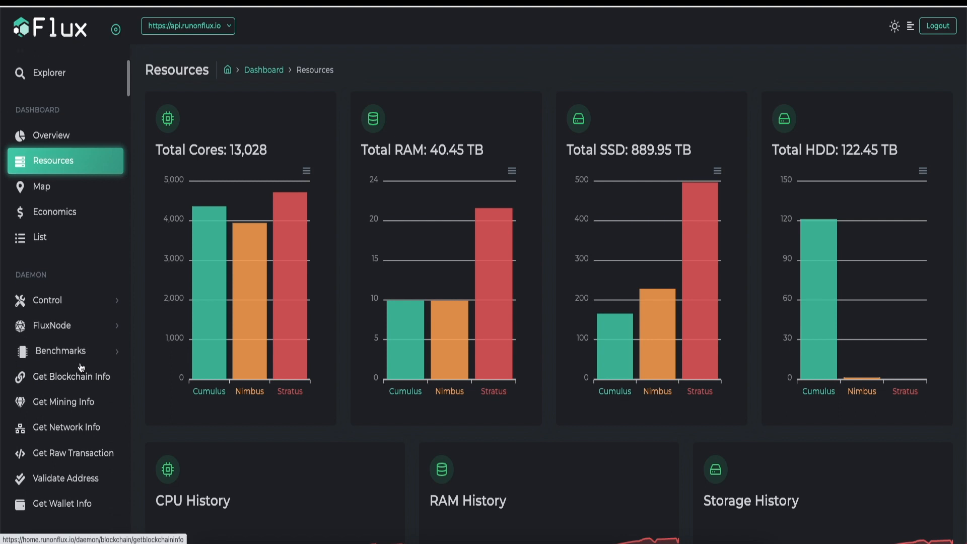
{"action": "scroll", "coordinate": [80, 368], "scroll_direction": "down", "scroll_amount": 3}
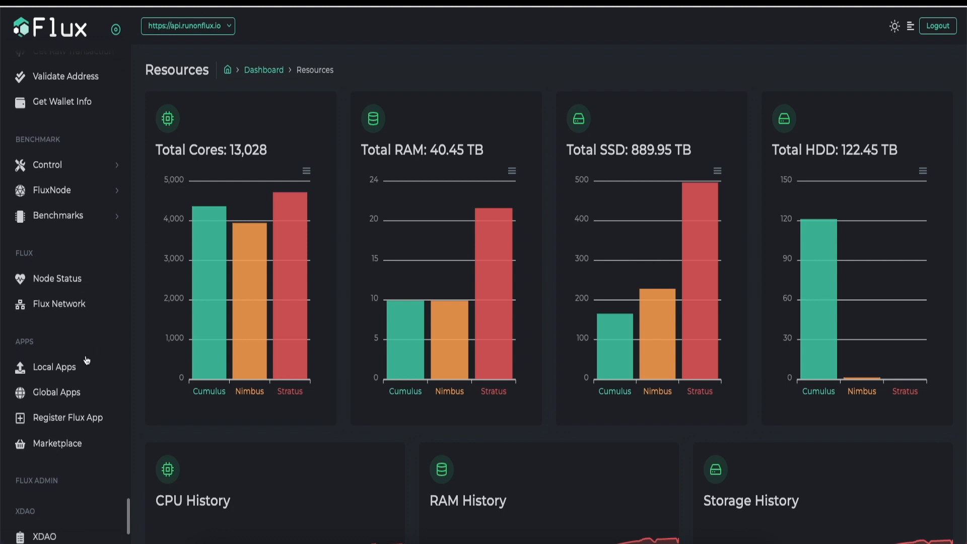
Open the Flux Marketplace and view the details of the PresearchNode app.
{"action": "left_click", "coordinate": [67, 443]}
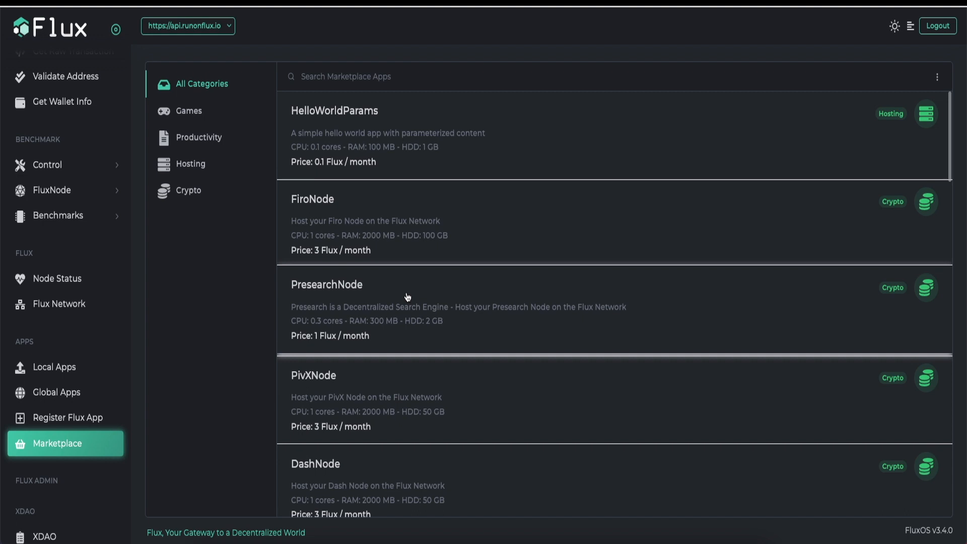
{"action": "scroll", "coordinate": [453, 315], "scroll_direction": "down", "scroll_amount": 2}
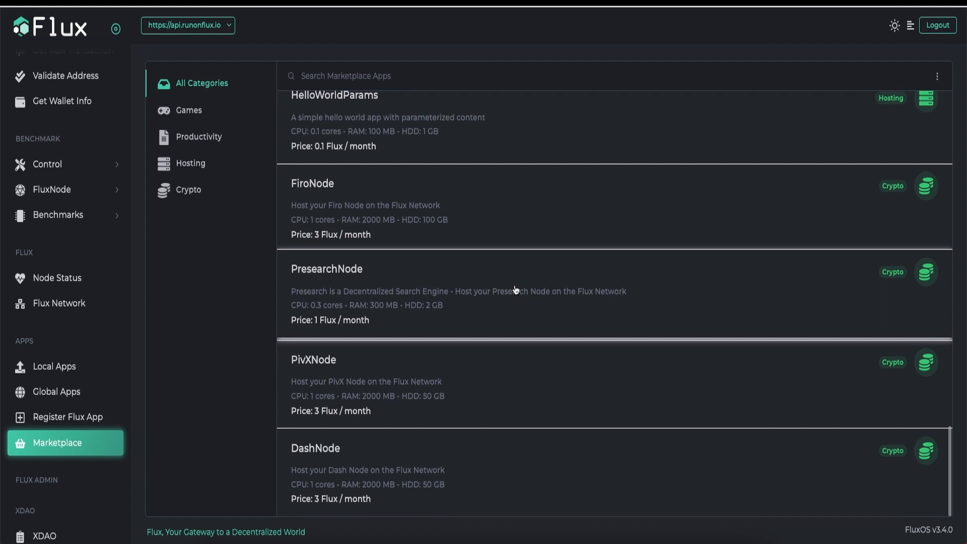
{"action": "left_click", "coordinate": [348, 298]}
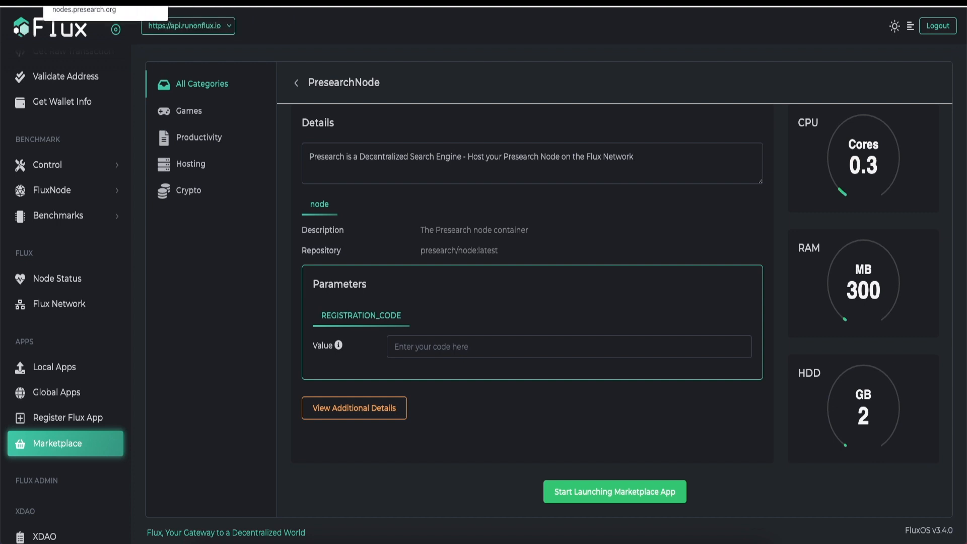
Copy the node registration code from the Presearch Nodes Dashboard and paste it as the PresearchNode app's REGISTRATION_CODE value.
{"action": "left_click", "coordinate": [101, 3]}
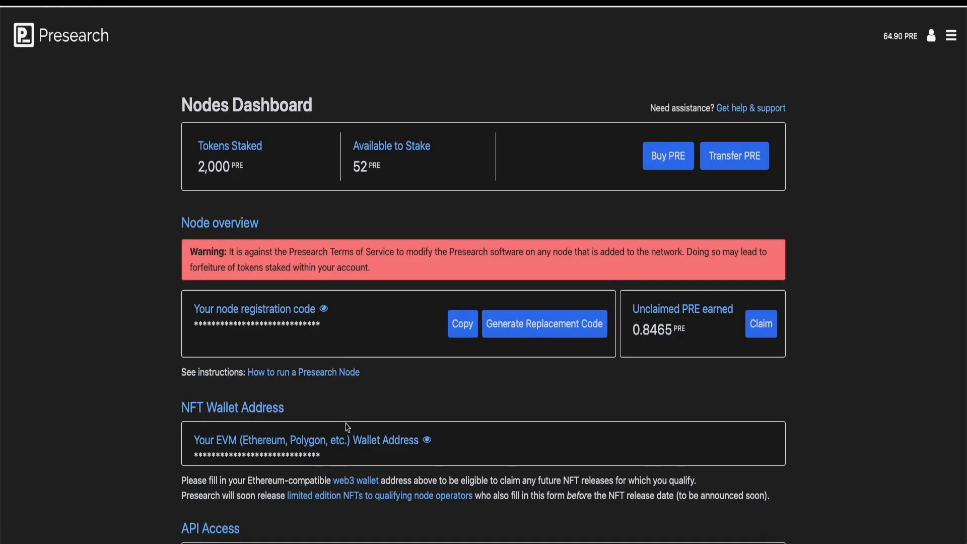
{"action": "left_click", "coordinate": [455, 323]}
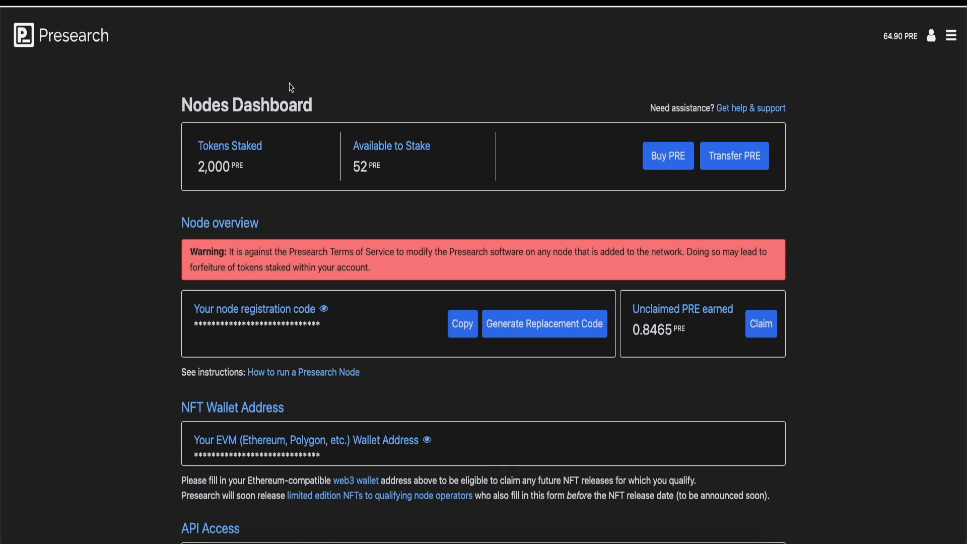
{"action": "left_click", "coordinate": [349, 10]}
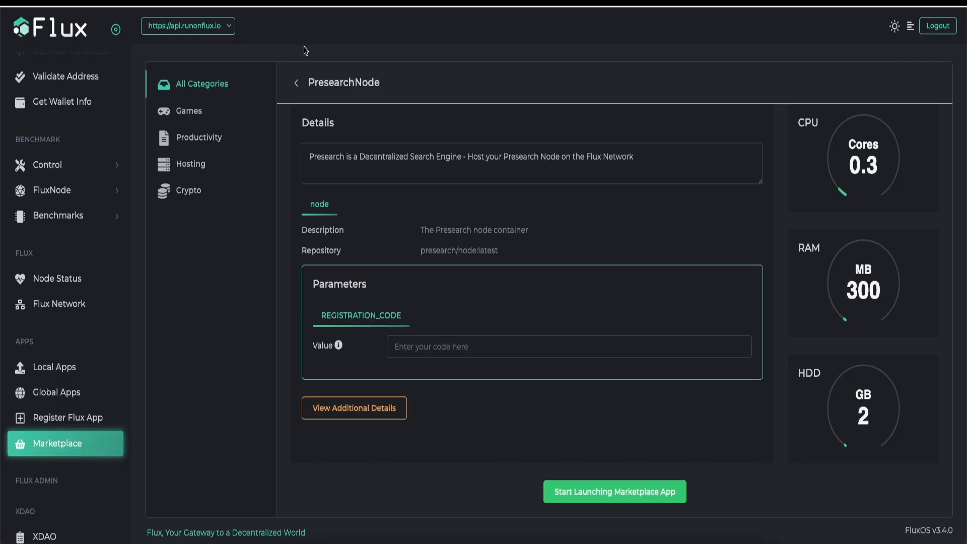
{"action": "right_click", "coordinate": [446, 345]}
{"action": "left_click", "coordinate": [478, 420]}
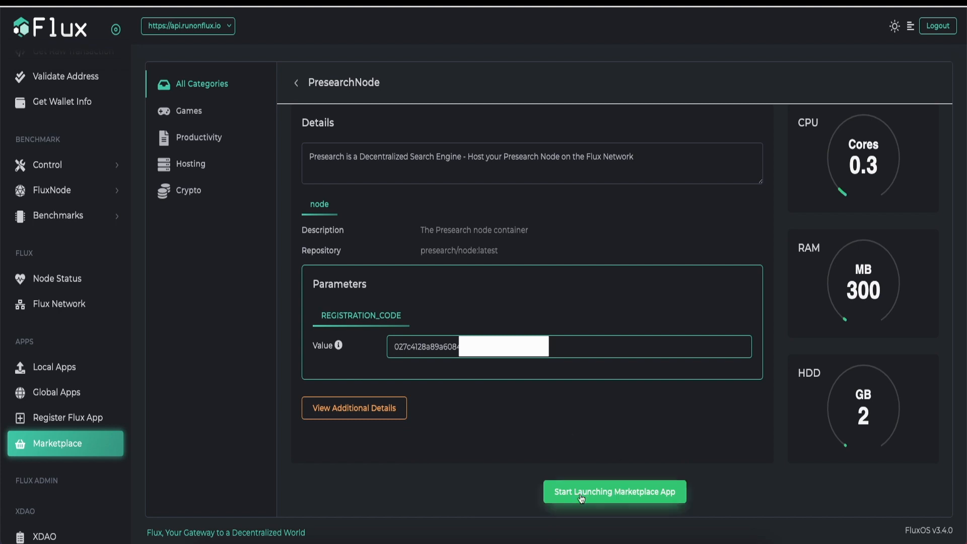
Start launching the PresearchNode app and sign its registration message in ZelCore with the d2FA PIN, returning to the launch wizard.
{"action": "left_click", "coordinate": [618, 496]}
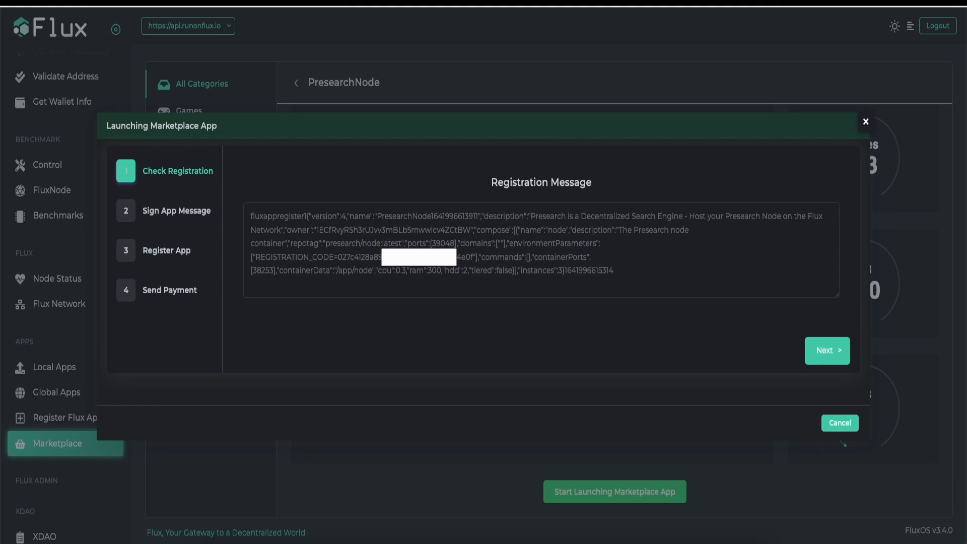
{"action": "left_click", "coordinate": [815, 352]}
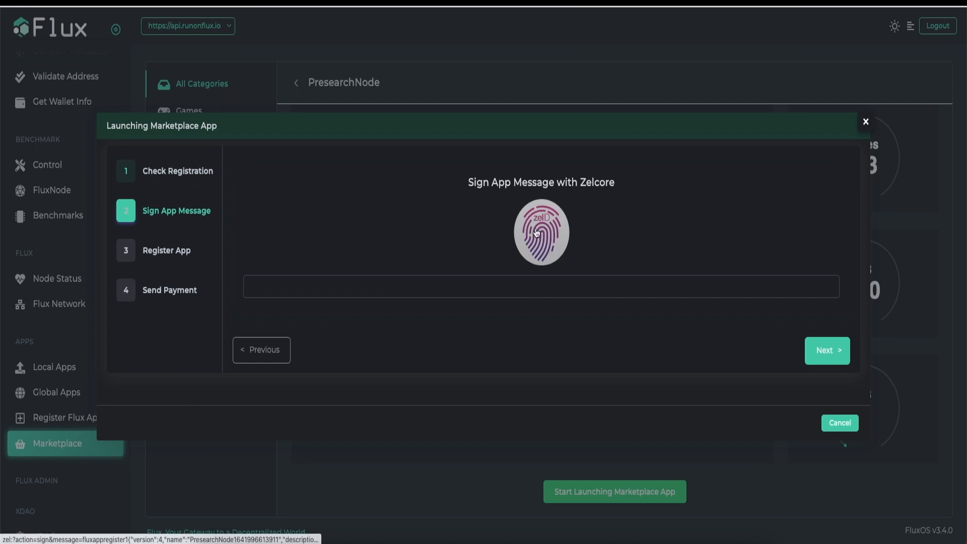
{"action": "left_click", "coordinate": [538, 232]}
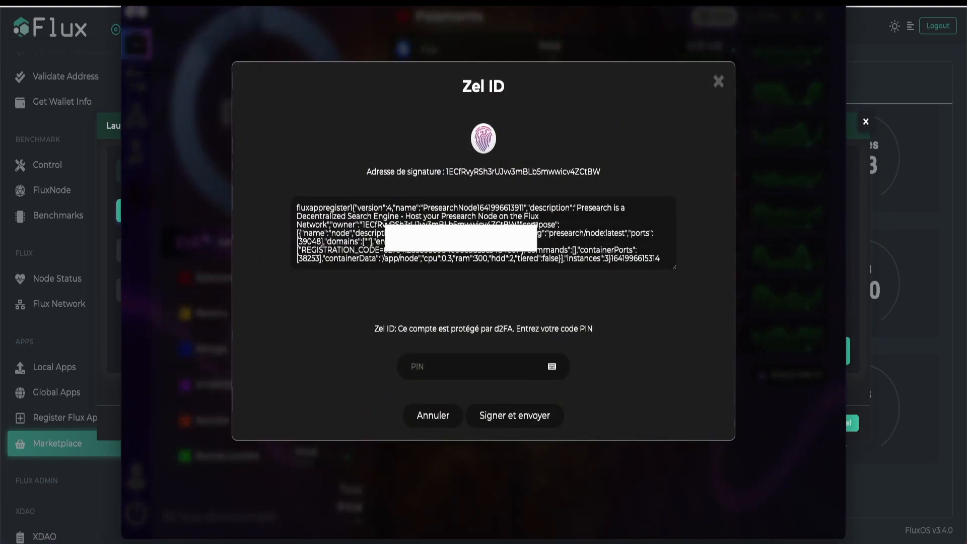
{"action": "left_click", "coordinate": [473, 366]}
{"action": "type", "text": "•"}
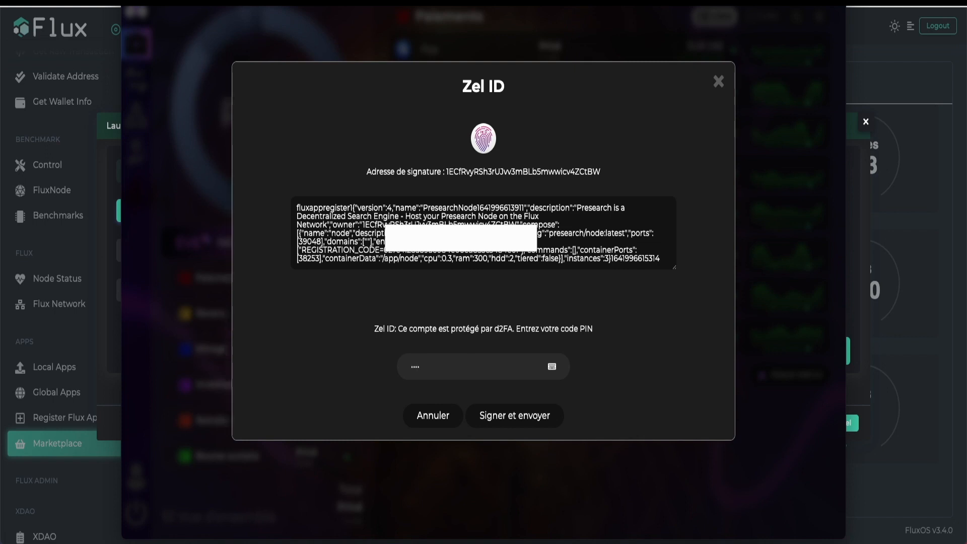
{"action": "left_click", "coordinate": [524, 427]}
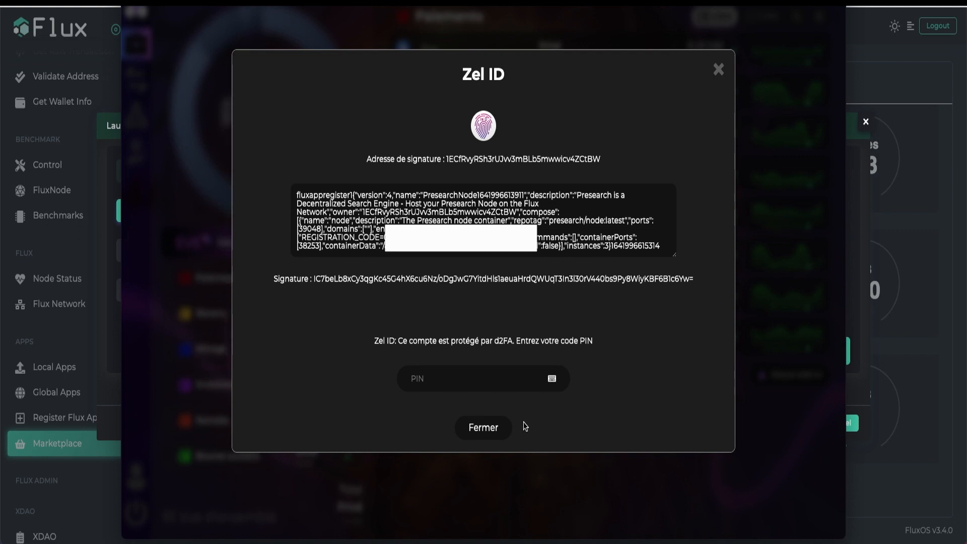
{"action": "left_click", "coordinate": [500, 427]}
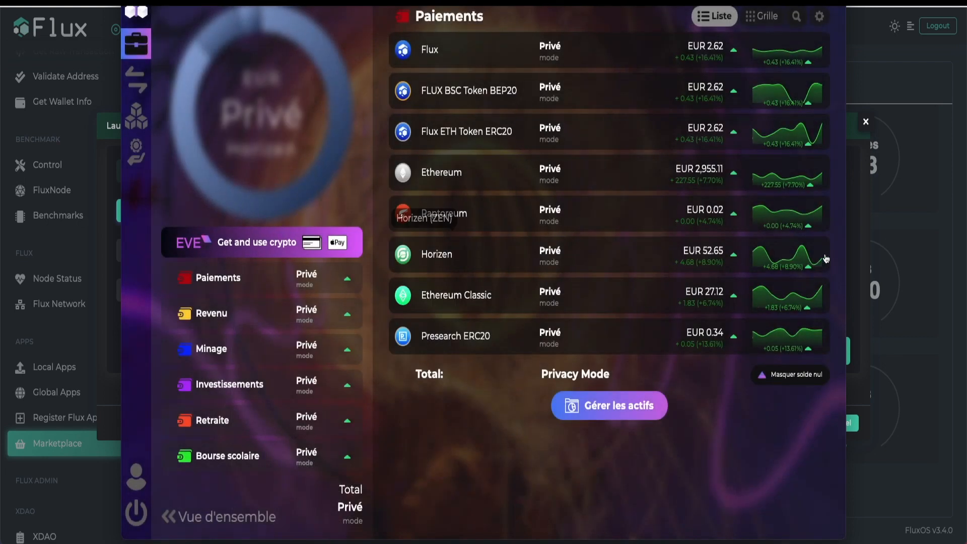
{"action": "left_click", "coordinate": [849, 240]}
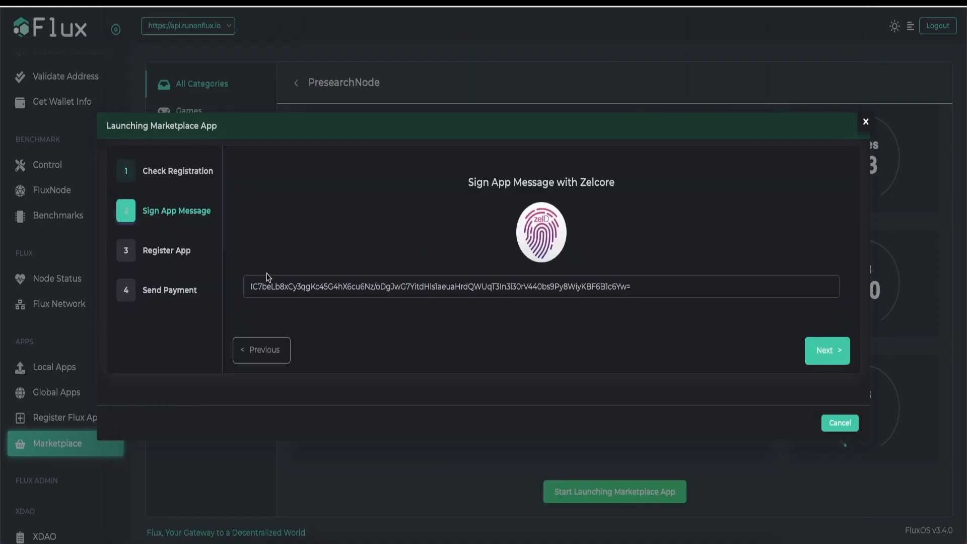
Continue to the Register App stage and register the PresearchNode as a Flux app.
{"action": "left_click", "coordinate": [817, 358]}
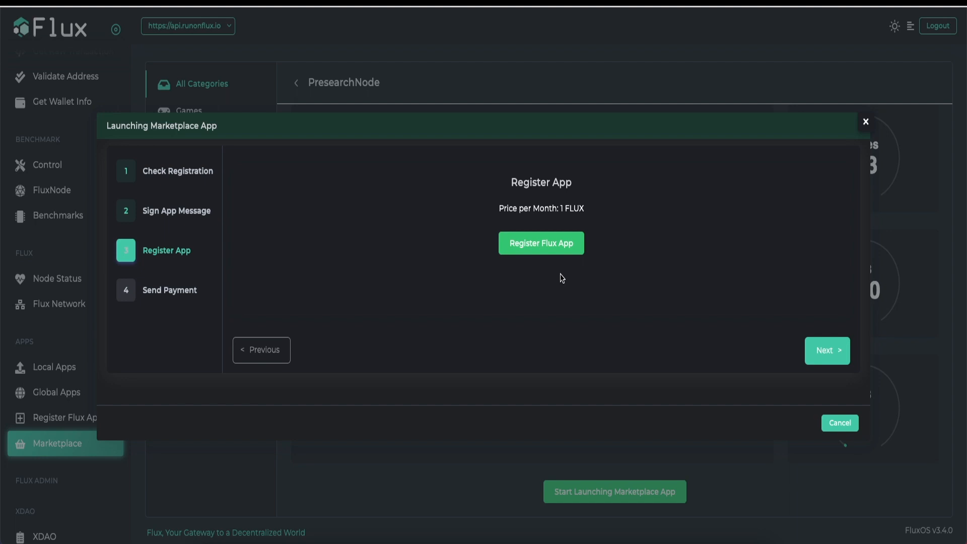
{"action": "left_click", "coordinate": [541, 245]}
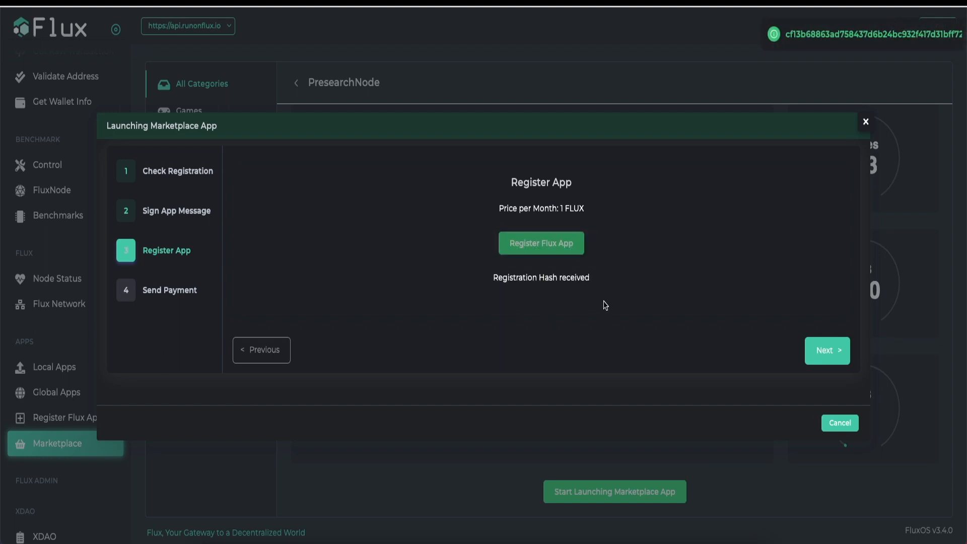
Continue to Send Payment and pay 1 FLUX for the PresearchNode with ZelCore, entering the d2FA PIN and confirming the transaction.
{"action": "left_click", "coordinate": [822, 351]}
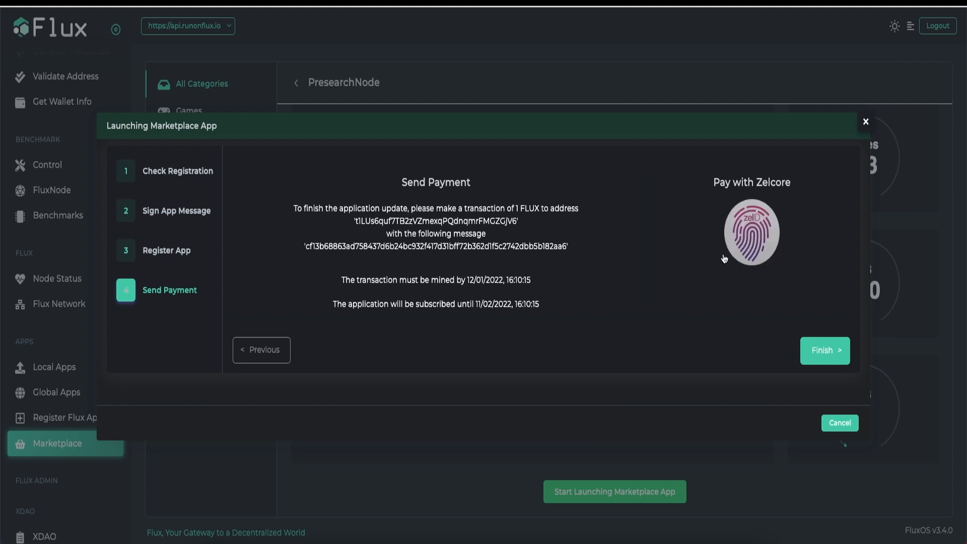
{"action": "left_click", "coordinate": [753, 235]}
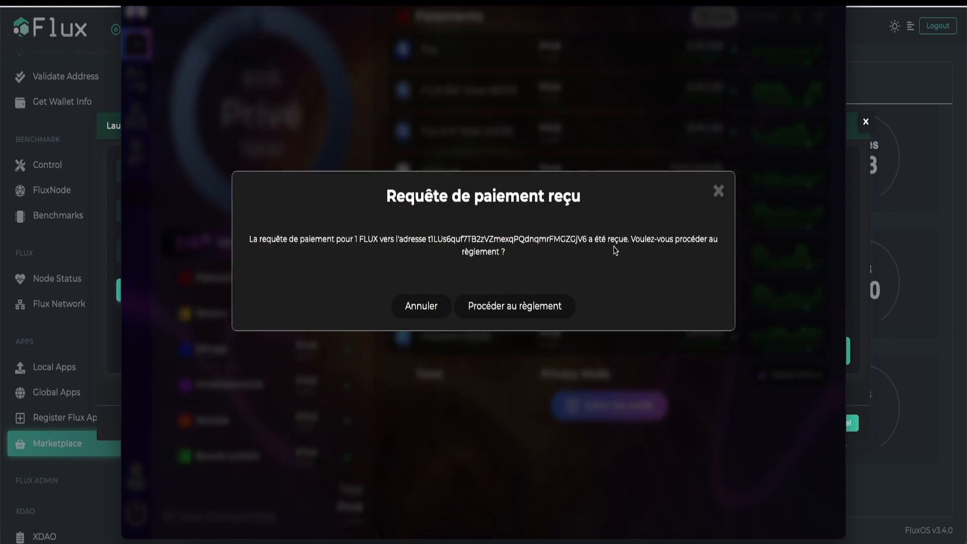
{"action": "left_click", "coordinate": [546, 309]}
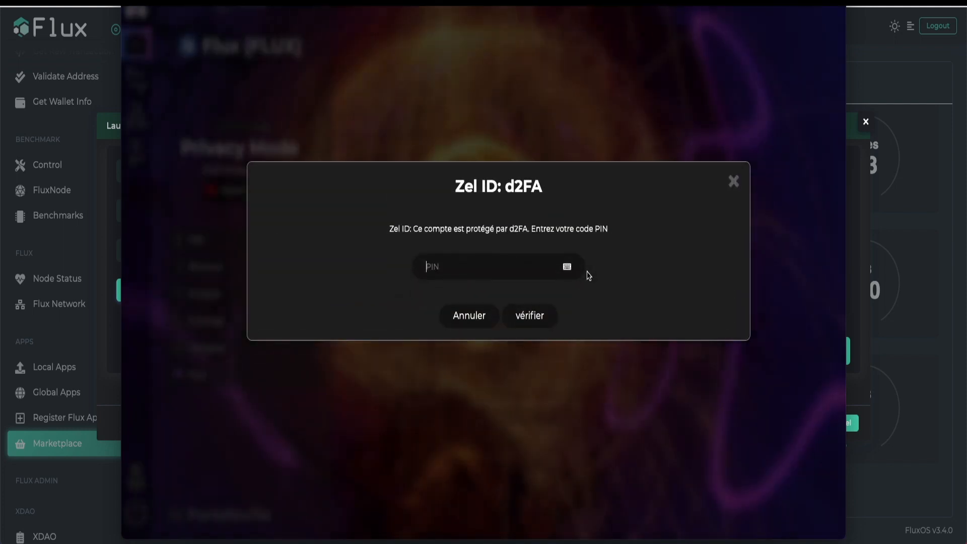
{"action": "type", "text": "****"}
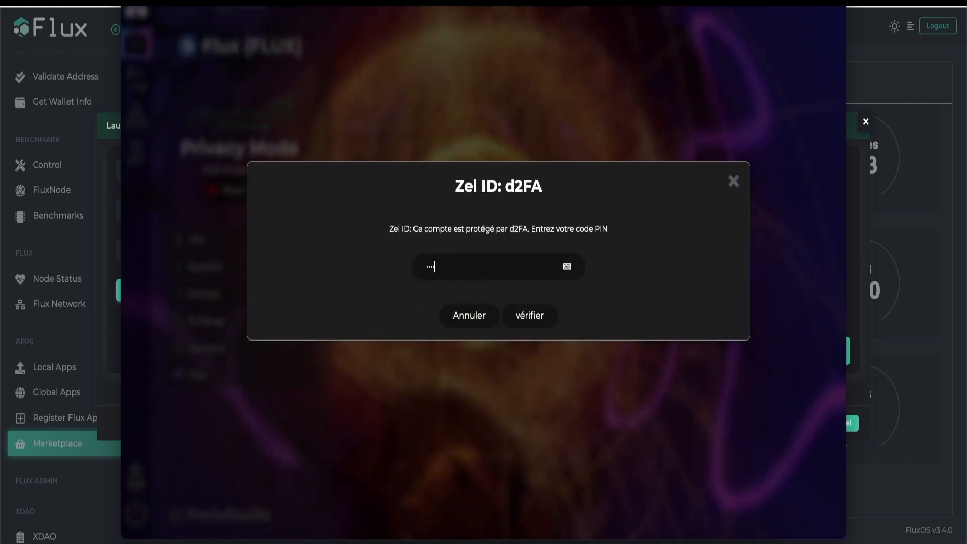
{"action": "left_click", "coordinate": [540, 319]}
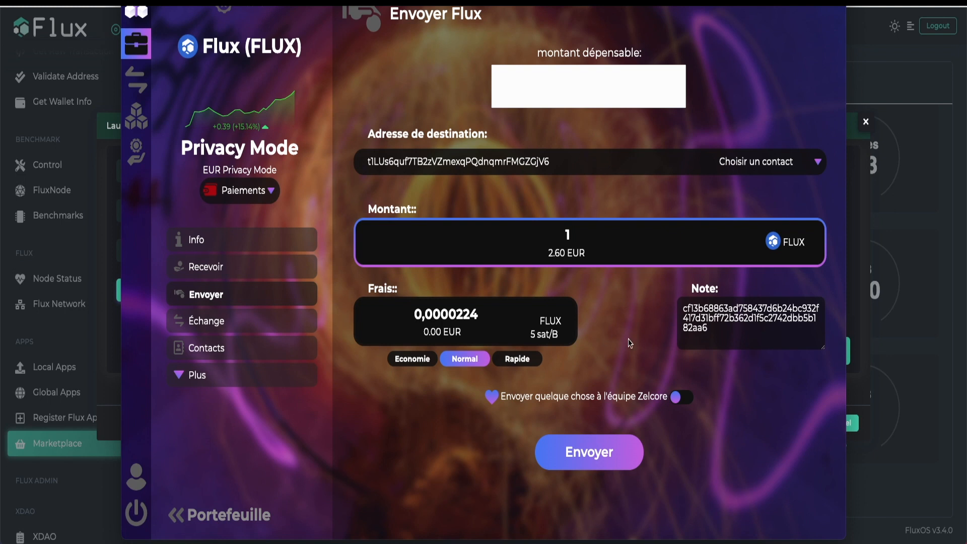
{"action": "left_click", "coordinate": [623, 454]}
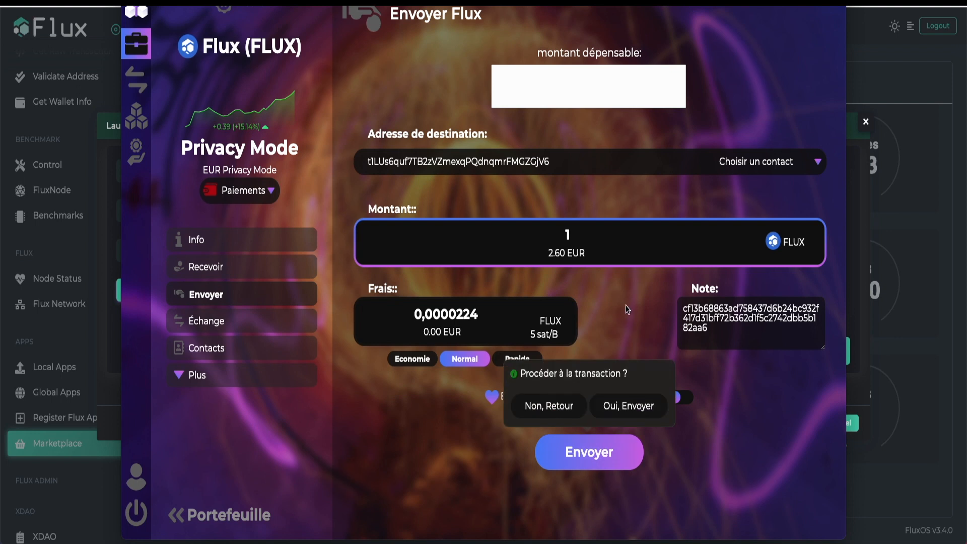
{"action": "left_click", "coordinate": [610, 412]}
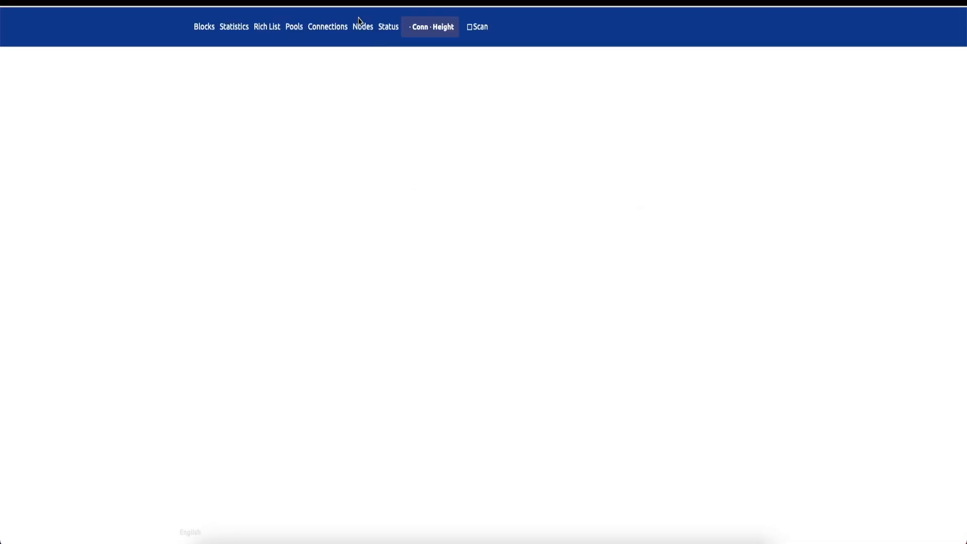
Examine the payment transaction's summary, confirmation status and output details in the Flux explorer.
{"action": "scroll", "coordinate": [539, 302], "scroll_direction": "down", "scroll_amount": 2}
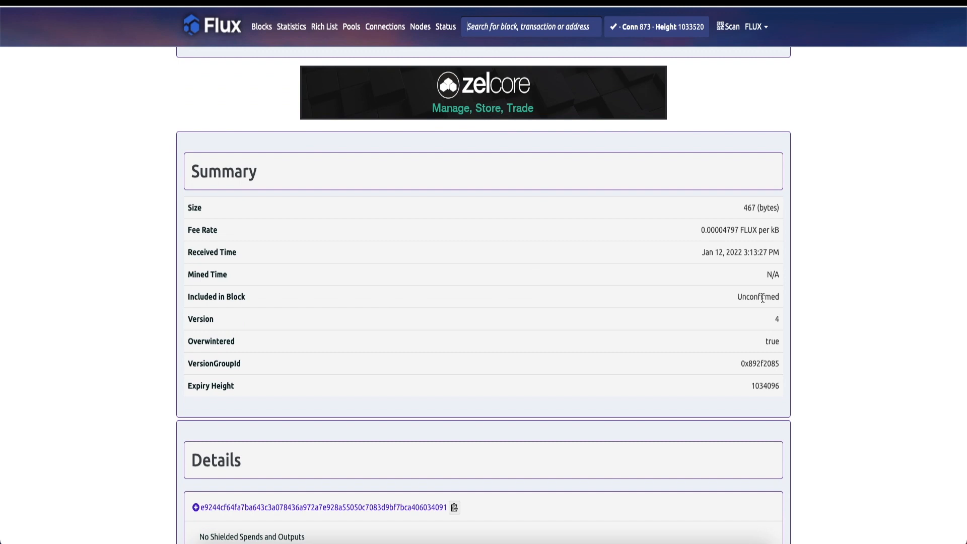
{"action": "scroll", "coordinate": [518, 360], "scroll_direction": "down", "scroll_amount": 4}
{"action": "scroll", "coordinate": [521, 363], "scroll_direction": "up", "scroll_amount": 3}
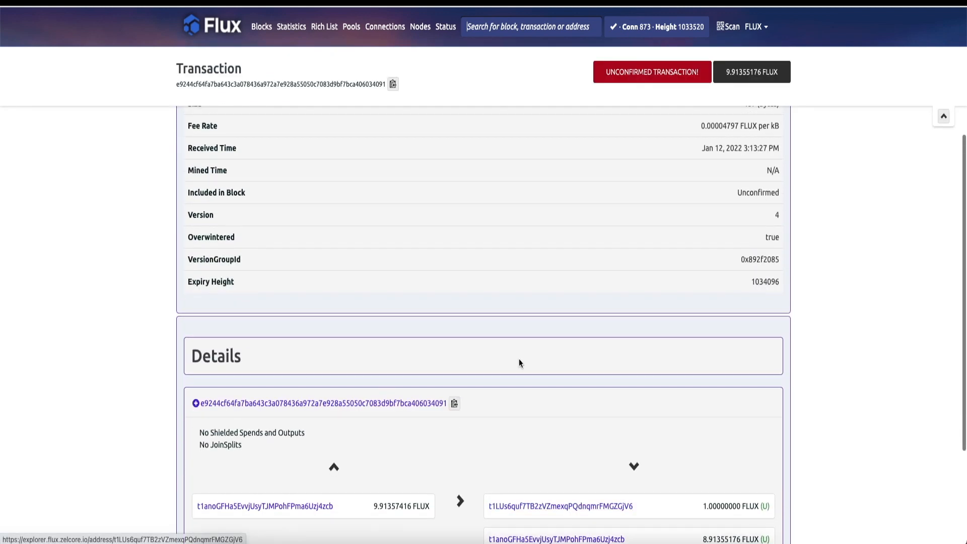
{"action": "scroll", "coordinate": [519, 359], "scroll_direction": "down", "scroll_amount": 3}
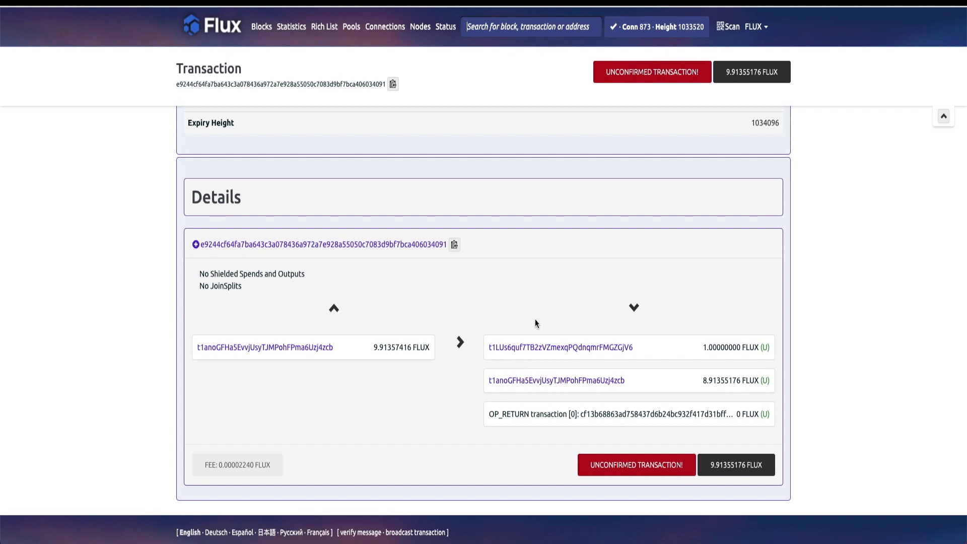
{"action": "scroll", "coordinate": [536, 319], "scroll_direction": "up", "scroll_amount": 6}
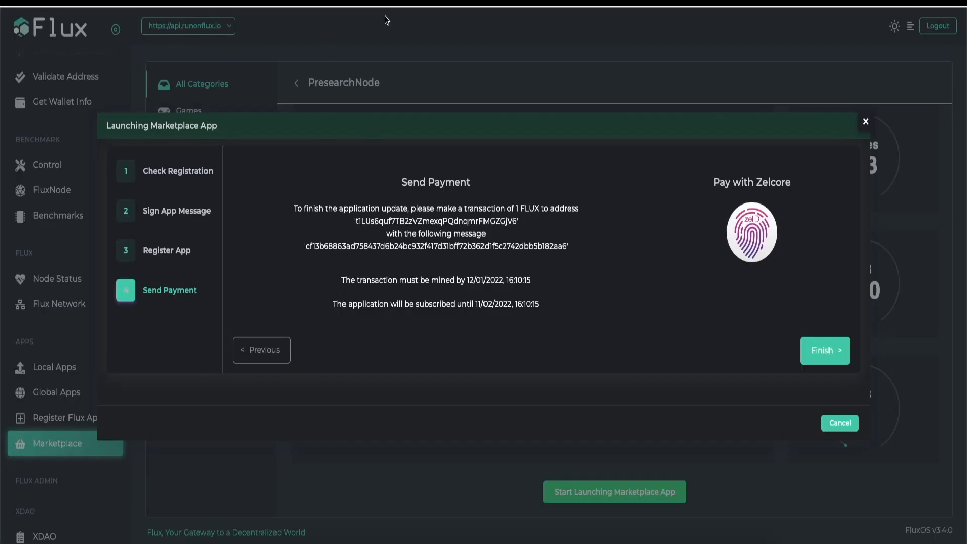
Finish launching the PresearchNode app, closing the launch dialog, and recheck the payment transaction in the Flux explorer.
{"action": "left_click", "coordinate": [814, 359]}
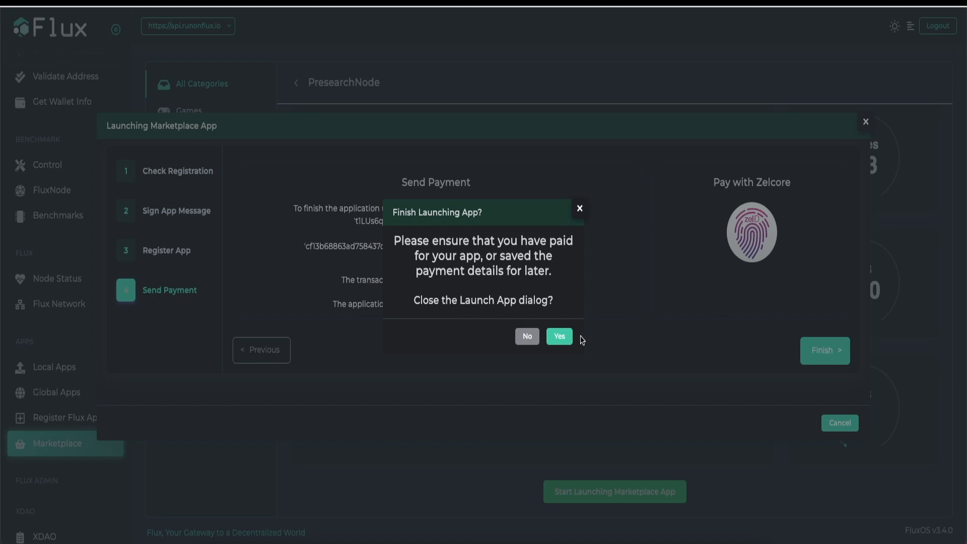
{"action": "left_click", "coordinate": [565, 339]}
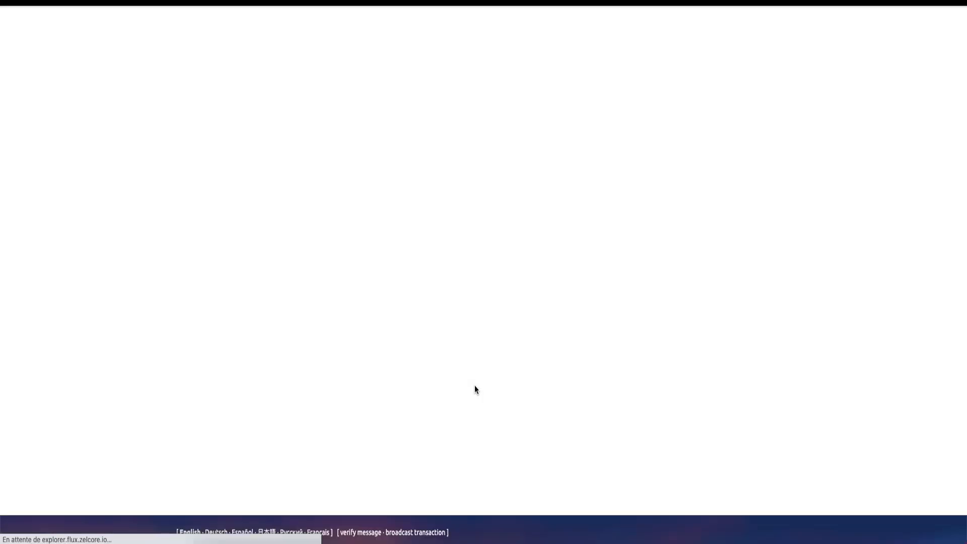
{"action": "scroll", "coordinate": [514, 399], "scroll_direction": "down", "scroll_amount": 2}
{"action": "scroll", "coordinate": [523, 402], "scroll_direction": "down", "scroll_amount": 4}
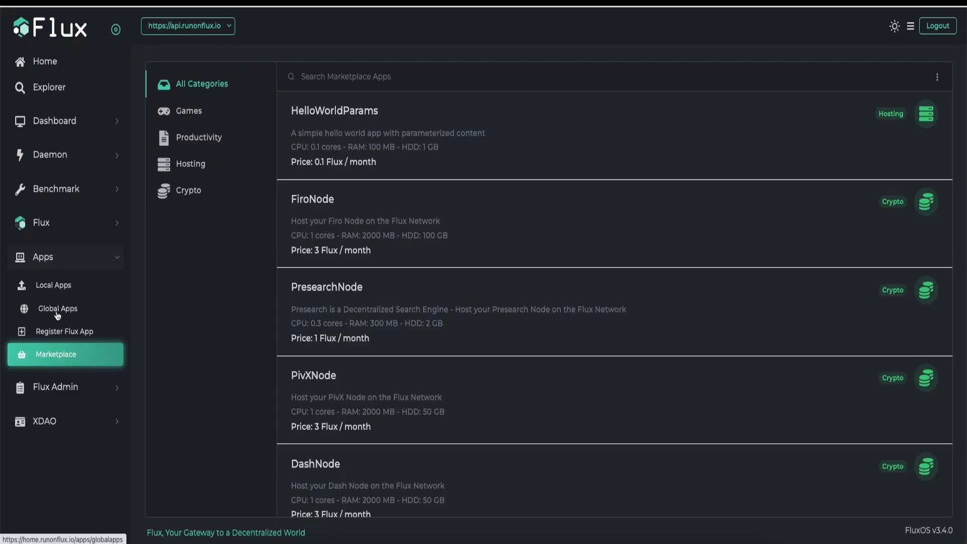
Open Global Apps in Flux and show the account's own apps under My Apps.
{"action": "left_click", "coordinate": [57, 311]}
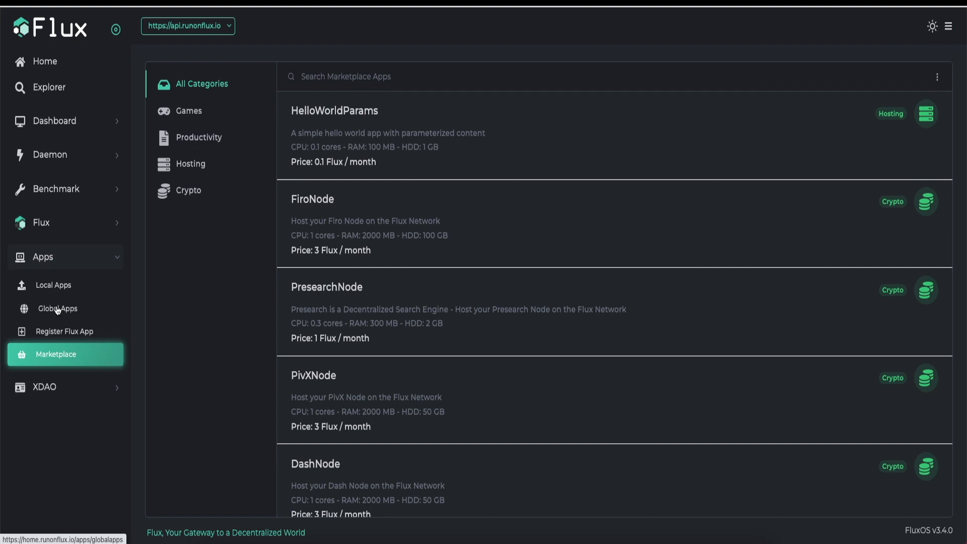
{"action": "left_click", "coordinate": [58, 309]}
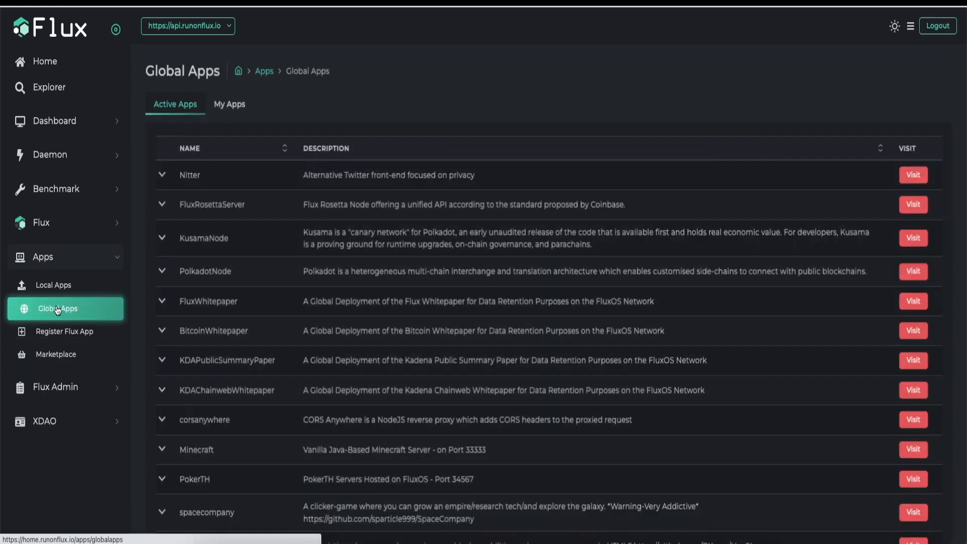
{"action": "left_click", "coordinate": [240, 109]}
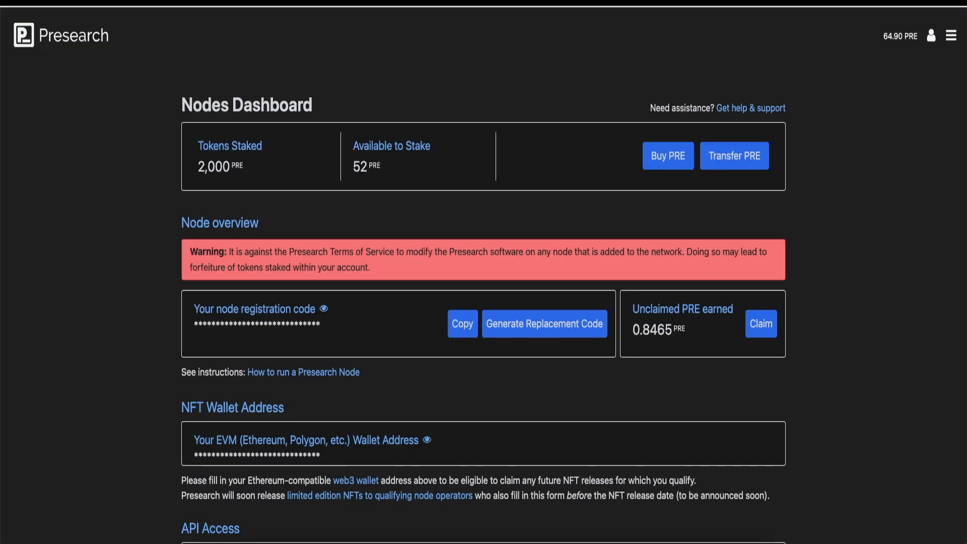
Check the Current Nodes list on the Presearch Nodes Dashboard for the new node, filtering by Active (7 days).
{"action": "scroll", "coordinate": [425, 318], "scroll_direction": "down", "scroll_amount": 6}
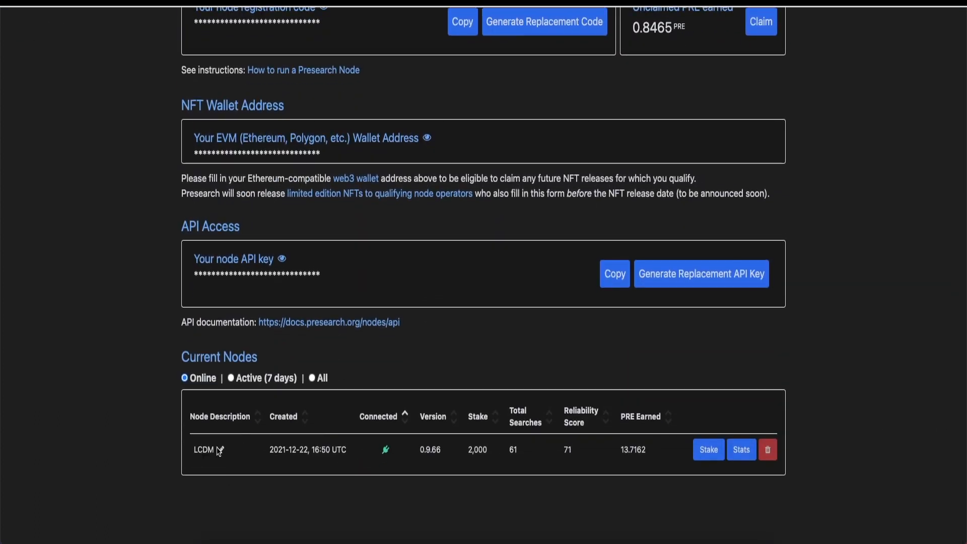
{"action": "scroll", "coordinate": [360, 389], "scroll_direction": "up", "scroll_amount": 6}
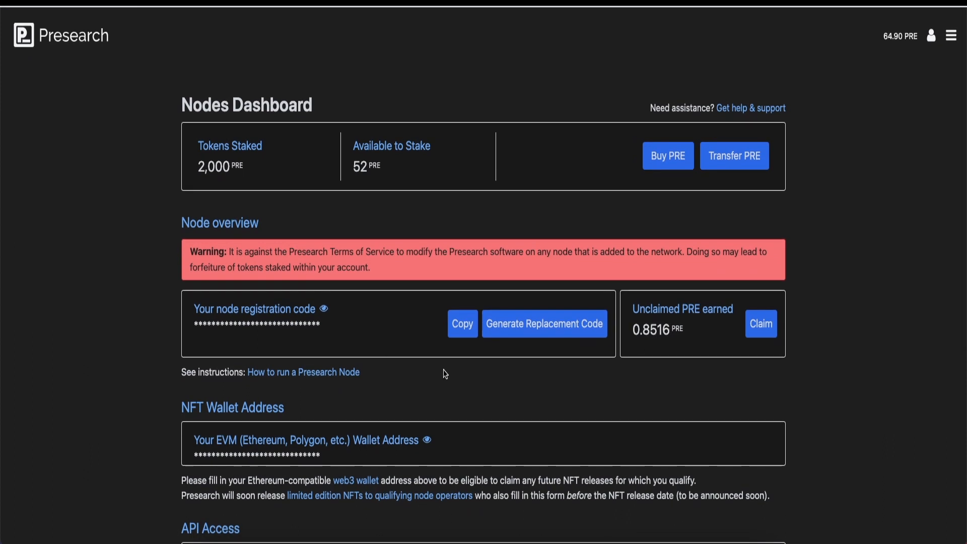
{"action": "scroll", "coordinate": [445, 375], "scroll_direction": "down", "scroll_amount": 6}
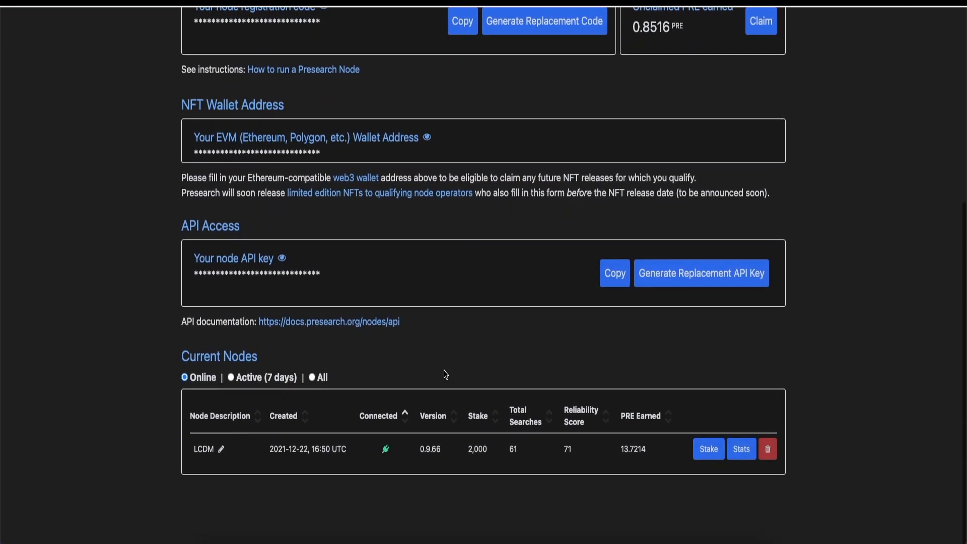
{"action": "left_click", "coordinate": [257, 381]}
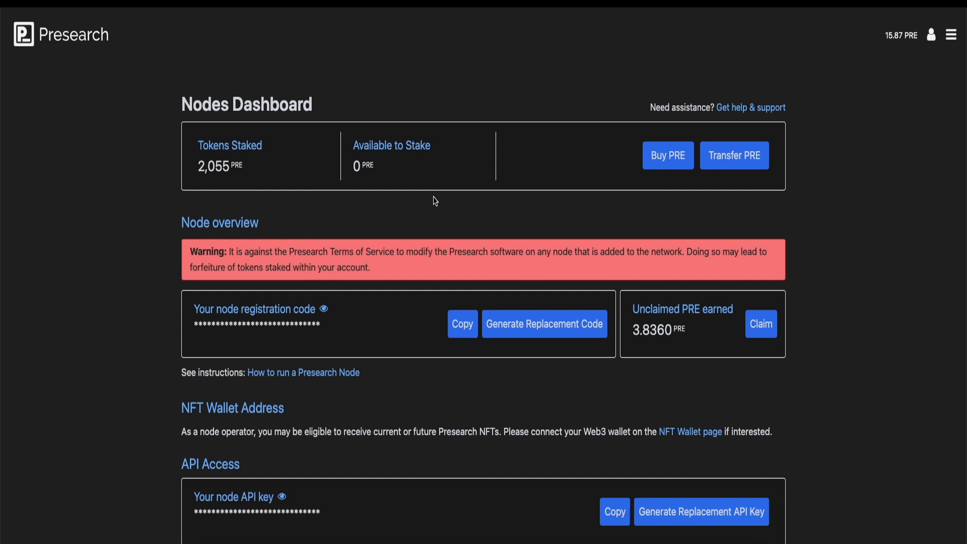
Review the FLUX OS nodes' creation dates, connection, stake, searches, reliability scores and PRE earned, along with the dashboard's token overview.
{"action": "scroll", "coordinate": [434, 204], "scroll_direction": "down", "scroll_amount": 7}
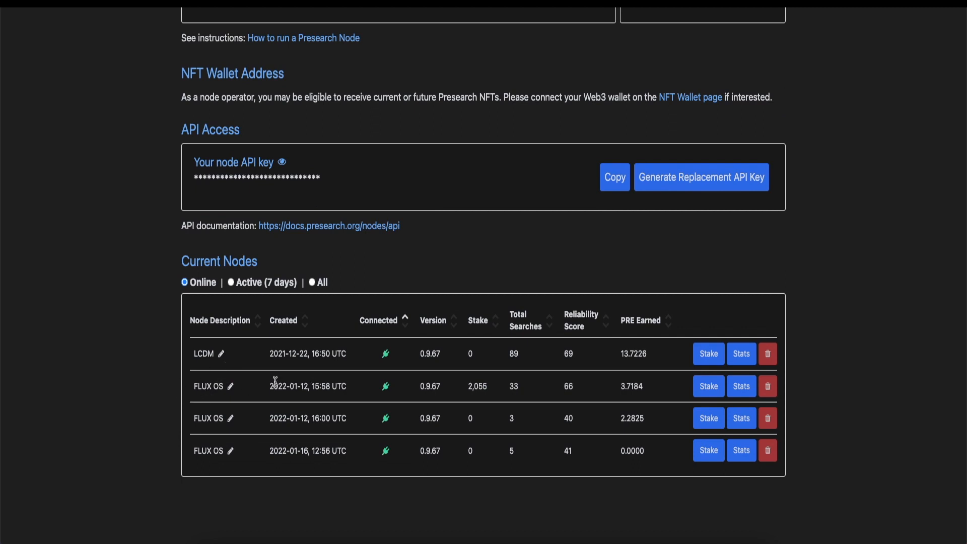
{"action": "mouse_move", "coordinate": [274, 383]}
{"action": "mouse_move", "coordinate": [307, 418]}
{"action": "scroll", "coordinate": [488, 345], "scroll_direction": "up", "scroll_amount": 7}
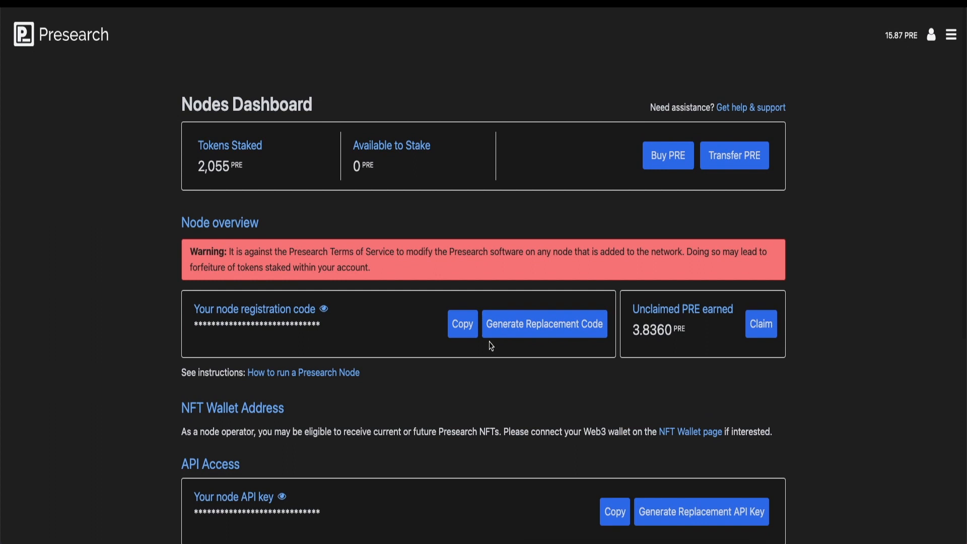
{"action": "scroll", "coordinate": [492, 346], "scroll_direction": "down", "scroll_amount": 5}
{"action": "scroll", "coordinate": [489, 346], "scroll_direction": "up", "scroll_amount": 5}
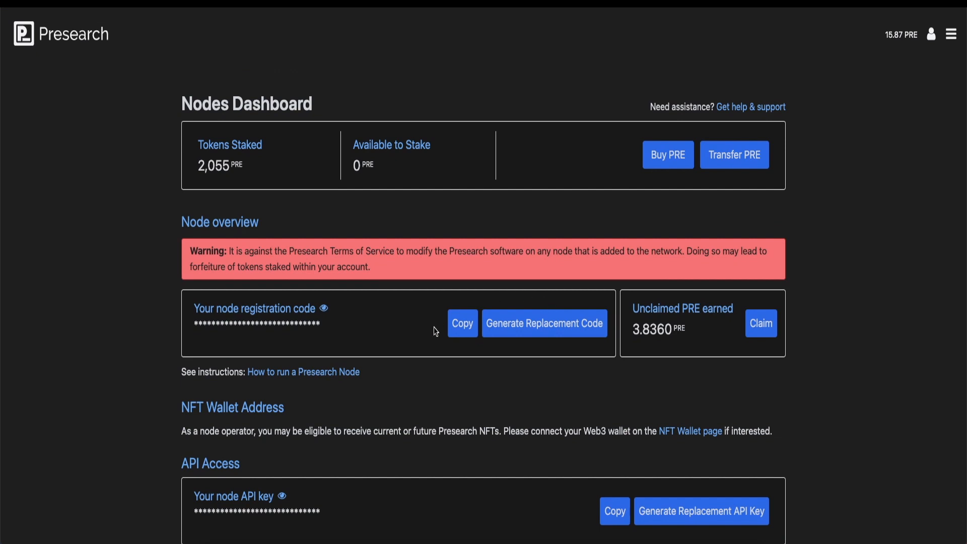
{"action": "scroll", "coordinate": [436, 331], "scroll_direction": "down", "scroll_amount": 4}
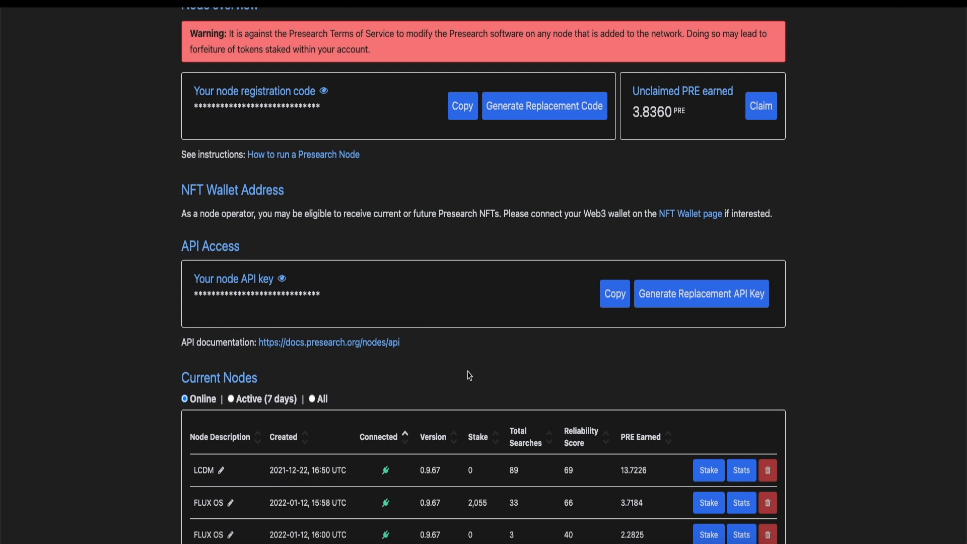
{"action": "scroll", "coordinate": [469, 375], "scroll_direction": "down", "scroll_amount": 3}
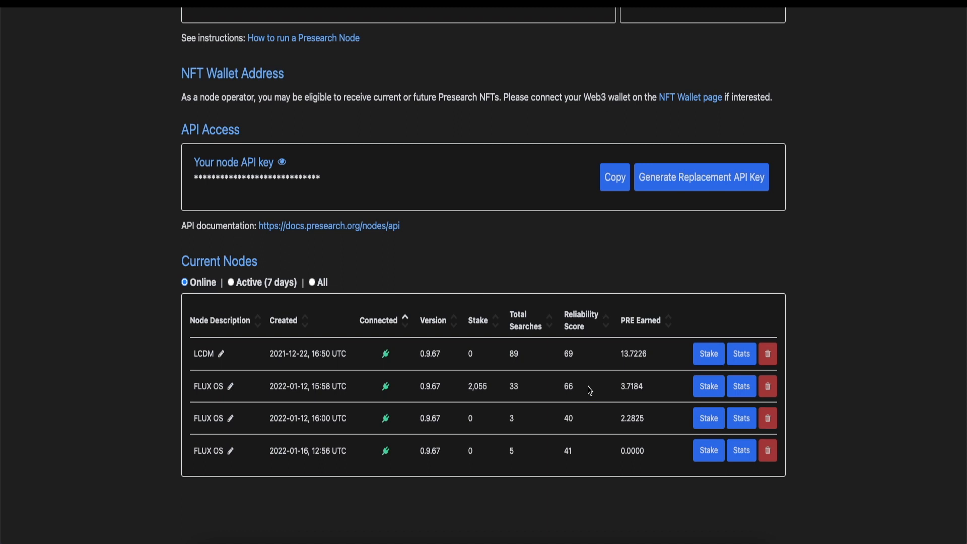
{"action": "scroll", "coordinate": [506, 173], "scroll_direction": "up", "scroll_amount": 6}
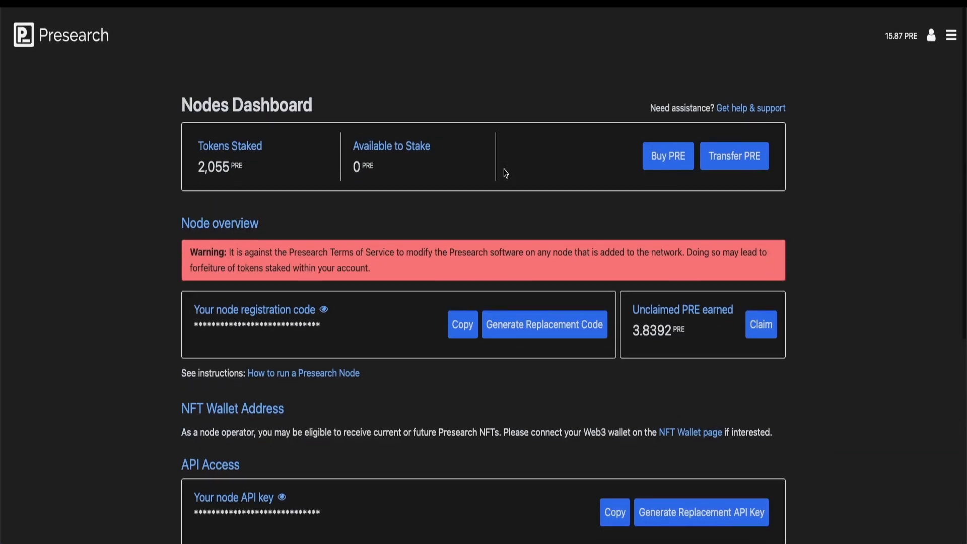
{"action": "scroll", "coordinate": [505, 173], "scroll_direction": "down", "scroll_amount": 1}
{"action": "scroll", "coordinate": [506, 173], "scroll_direction": "up", "scroll_amount": 1}
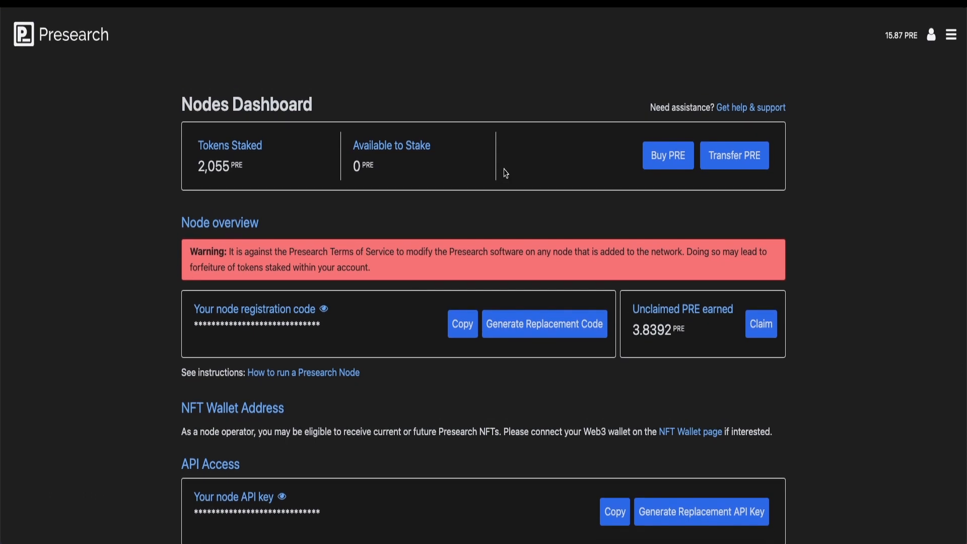